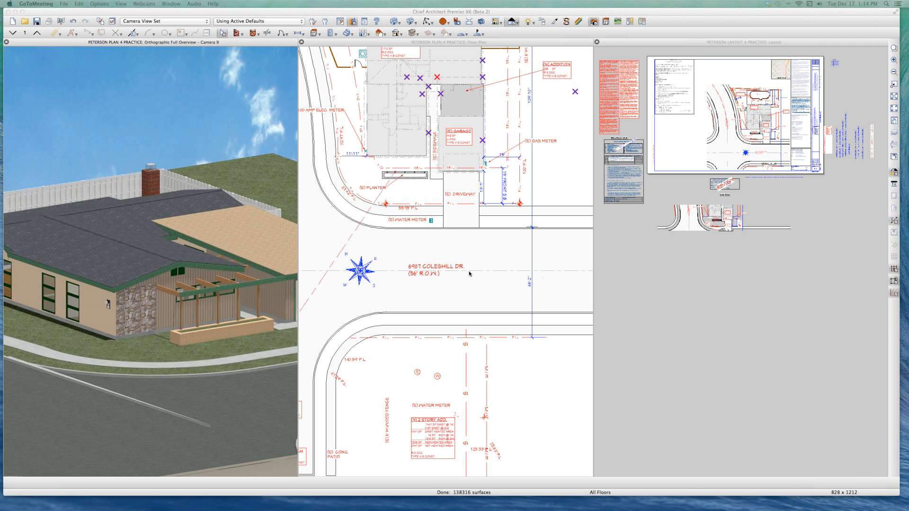
Enlarge the orthographic full overview camera view, inspect the house model, and close that view
{"action": "left_click", "coordinate": [187, 292]}
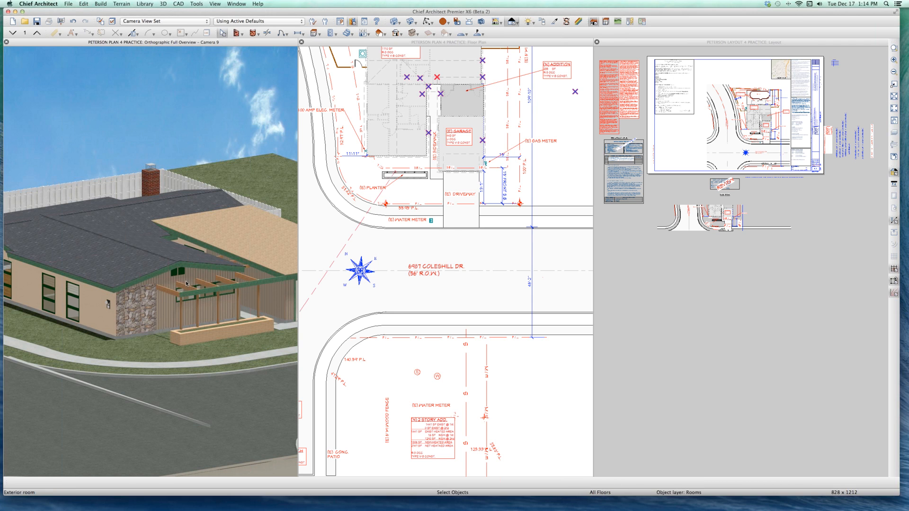
{"action": "double_click", "coordinate": [225, 43]}
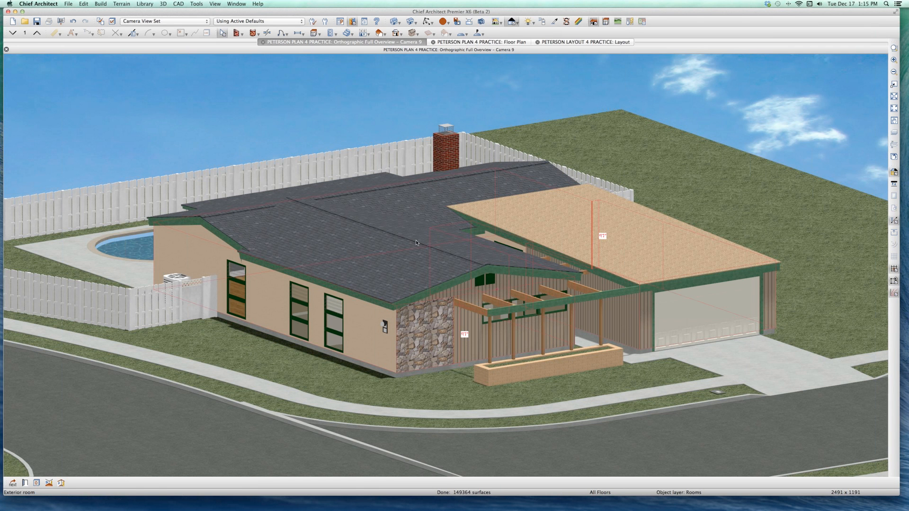
{"action": "key", "text": "Escape"}
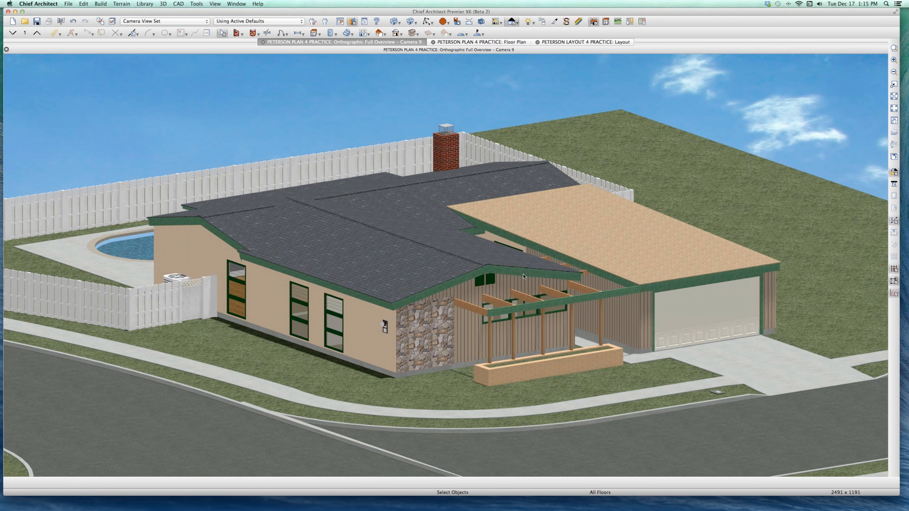
{"action": "middle_click_drag", "start_coordinate": [527, 279], "coordinate": [562, 319]}
{"action": "key", "text": "super+w"}
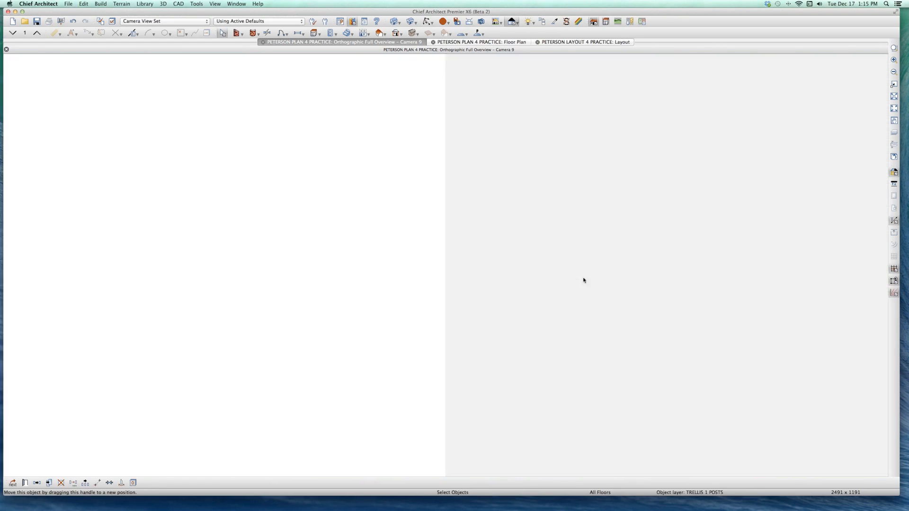
Switch from the floor plan to the practice layout file
{"action": "left_click", "coordinate": [508, 268]}
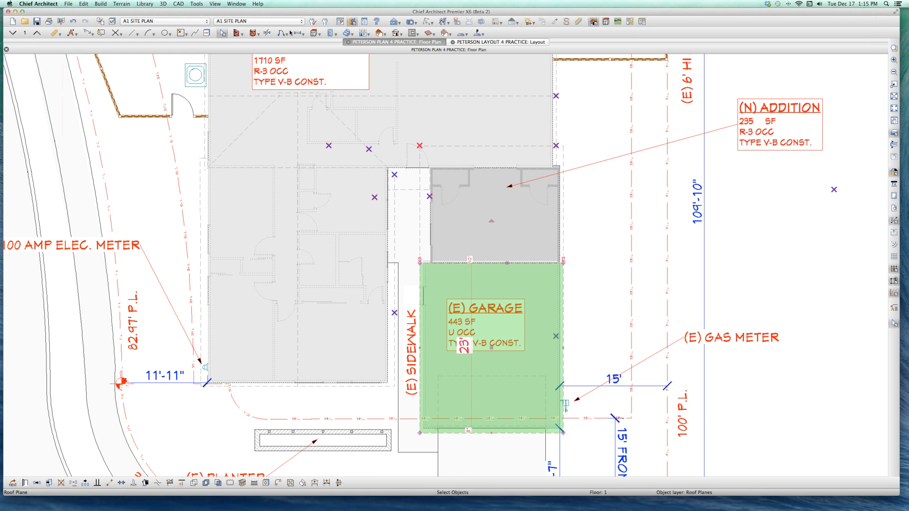
{"action": "left_click", "coordinate": [231, 4]}
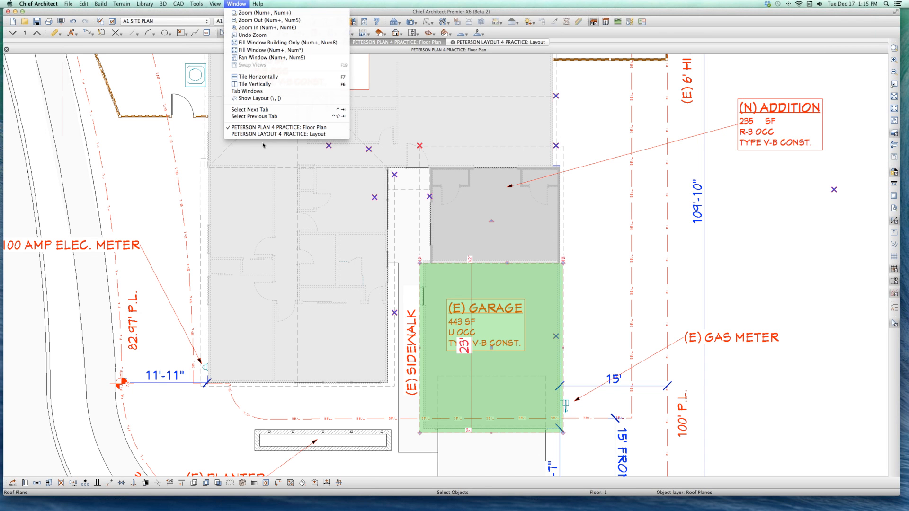
{"action": "left_click", "coordinate": [279, 135]}
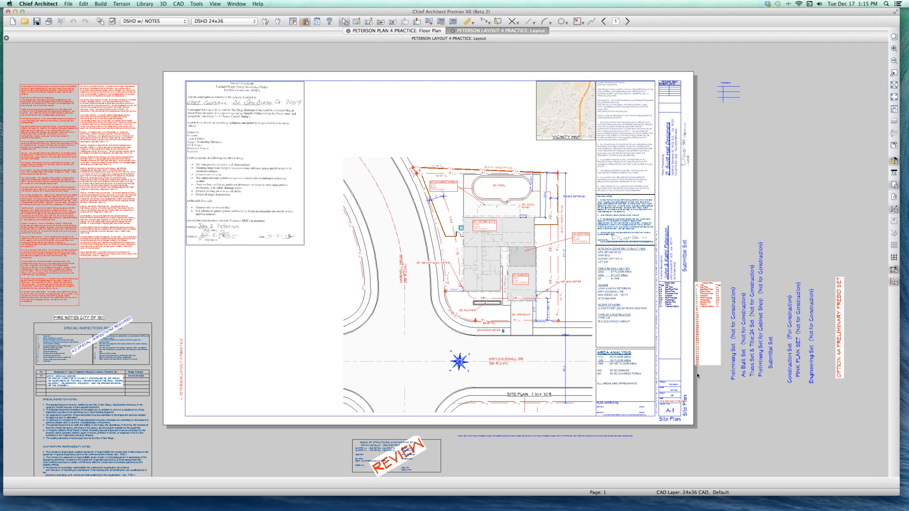
Examine the site plan sheet on layout page 1 and its Sheet Index in the title block
{"action": "scroll", "coordinate": [733, 360], "scroll_direction": "down", "scroll_amount": 2}
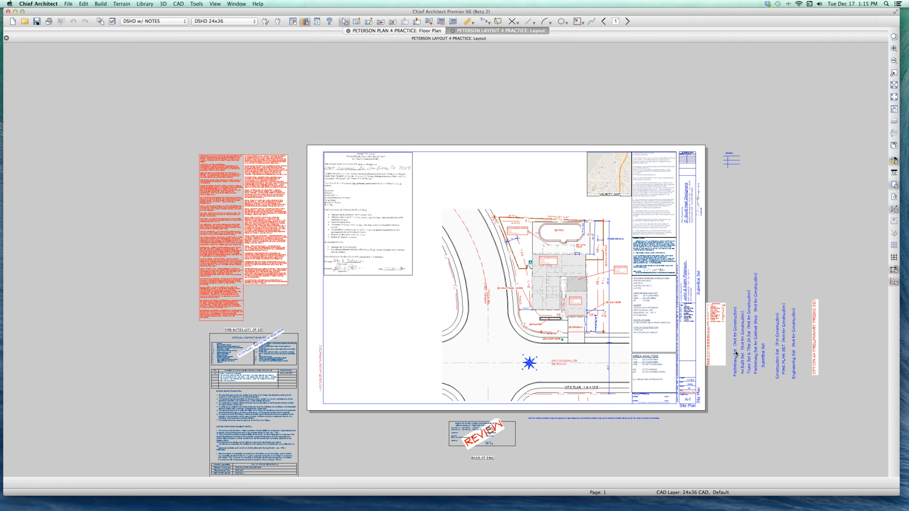
{"action": "scroll", "coordinate": [737, 351], "scroll_direction": "up", "scroll_amount": 2}
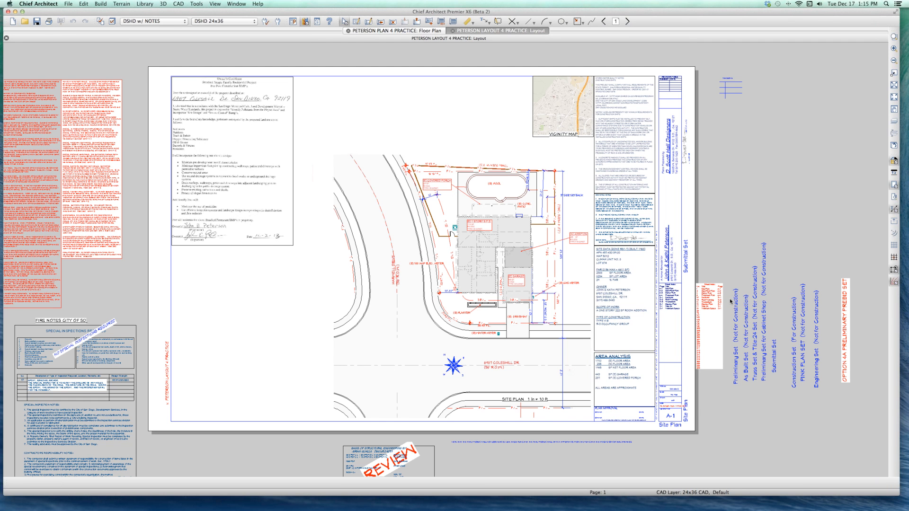
{"action": "scroll", "coordinate": [728, 300], "scroll_direction": "up", "scroll_amount": 3}
{"action": "scroll", "coordinate": [716, 313], "scroll_direction": "up", "scroll_amount": 3}
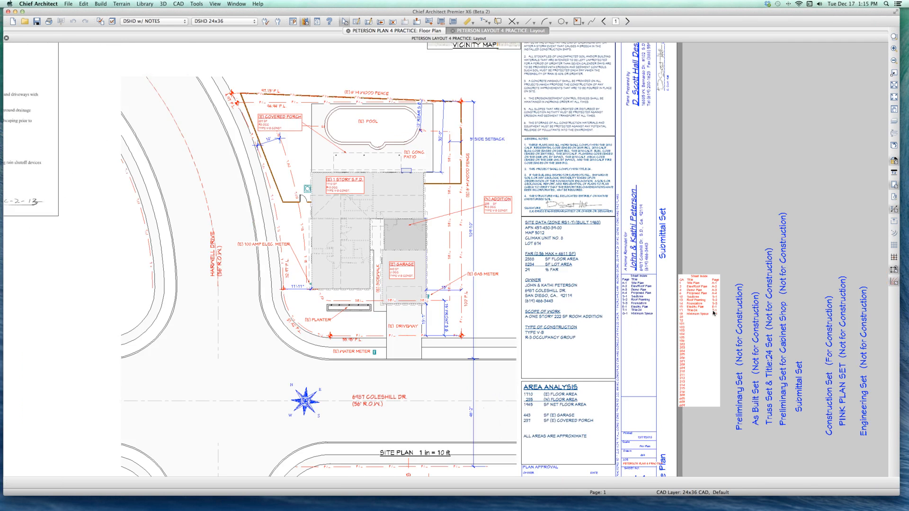
{"action": "scroll", "coordinate": [657, 294], "scroll_direction": "up", "scroll_amount": 3}
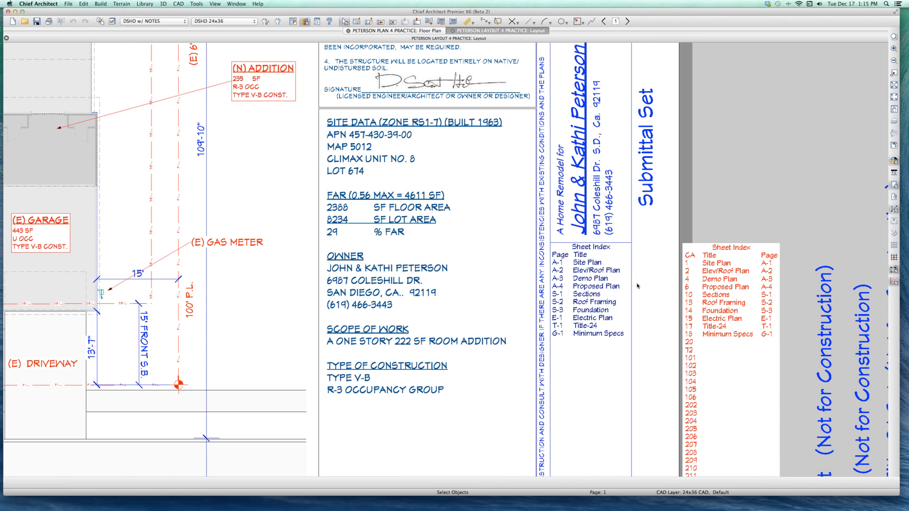
{"action": "scroll", "coordinate": [636, 284], "scroll_direction": "up", "scroll_amount": 2}
Page forward through the layout to page 5, comparing the sheets with the Sheet Index
{"action": "key", "text": "Page_Down"}
{"action": "key", "text": "Page_Down"}
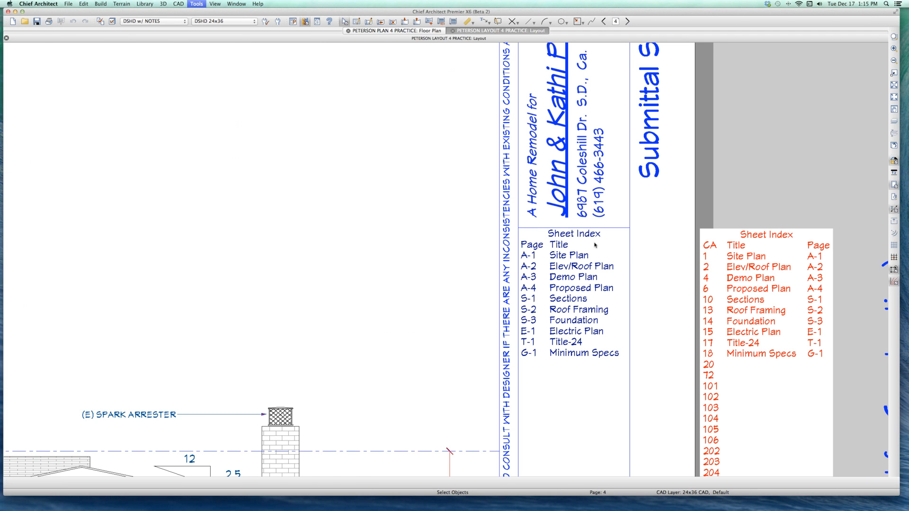
{"action": "key", "text": "Page_Down"}
{"action": "key", "text": "Page_Down"}
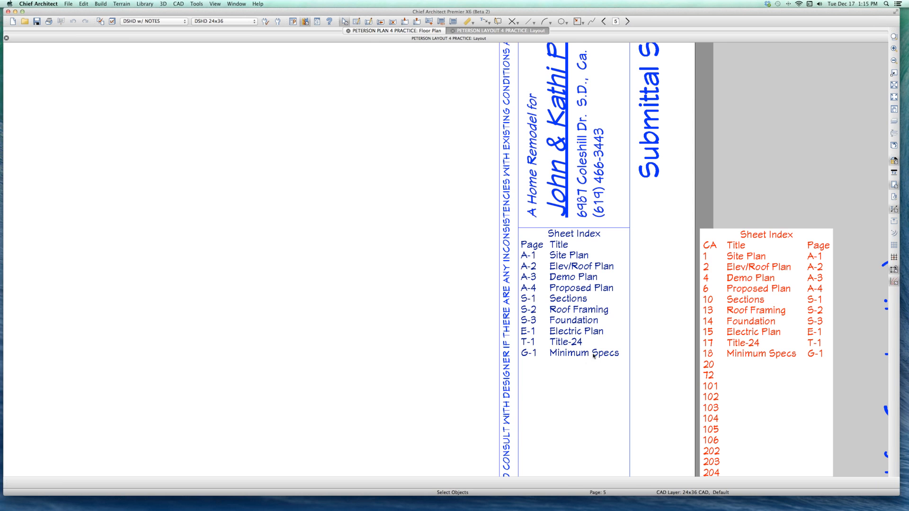
Examine the Sheet Index, title block and second-floor demo plan on layout page 5
{"action": "scroll", "coordinate": [592, 360], "scroll_direction": "down", "scroll_amount": 1}
{"action": "scroll", "coordinate": [578, 308], "scroll_direction": "down", "scroll_amount": 3}
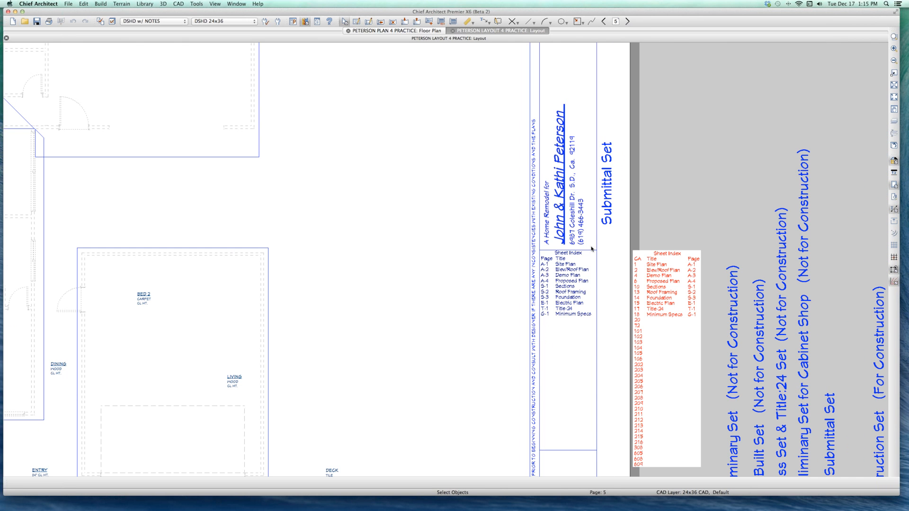
{"action": "scroll", "coordinate": [582, 223], "scroll_direction": "up", "scroll_amount": 1}
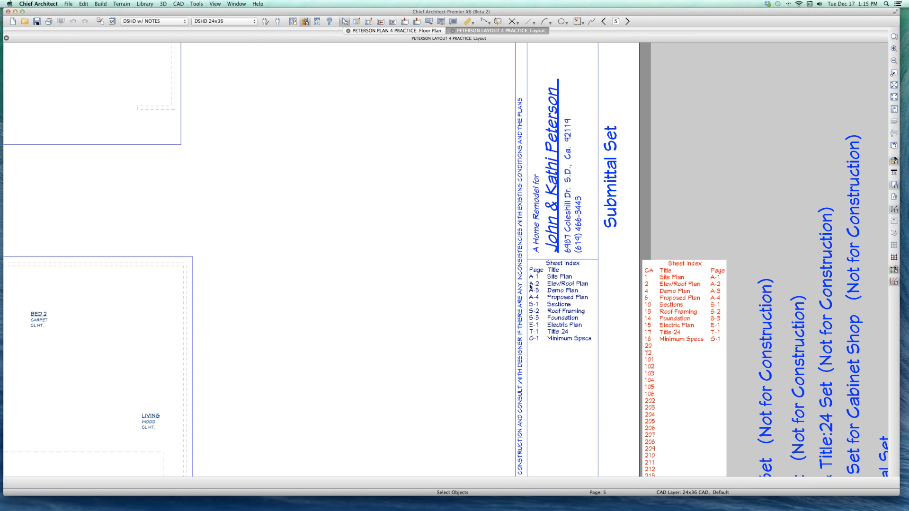
{"action": "scroll", "coordinate": [621, 327], "scroll_direction": "down", "scroll_amount": 2}
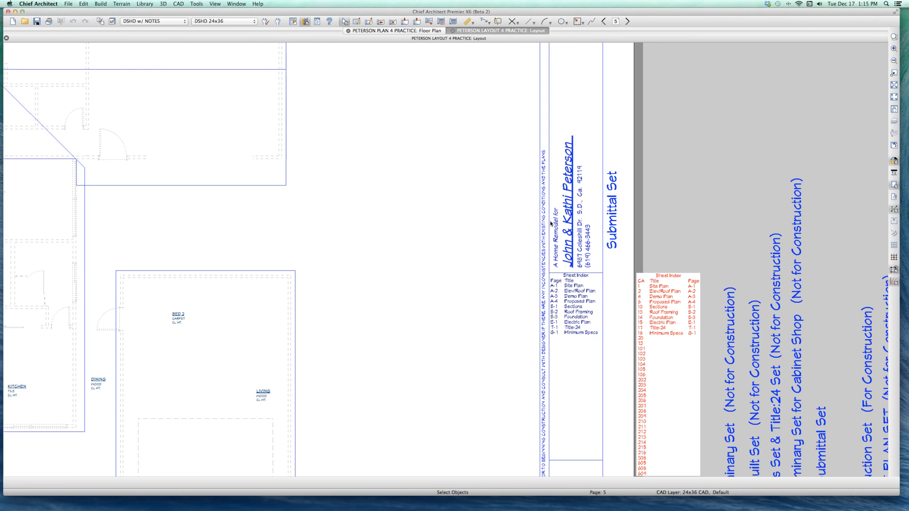
{"action": "scroll", "coordinate": [552, 223], "scroll_direction": "down", "scroll_amount": 1}
{"action": "scroll", "coordinate": [545, 202], "scroll_direction": "down", "scroll_amount": 2}
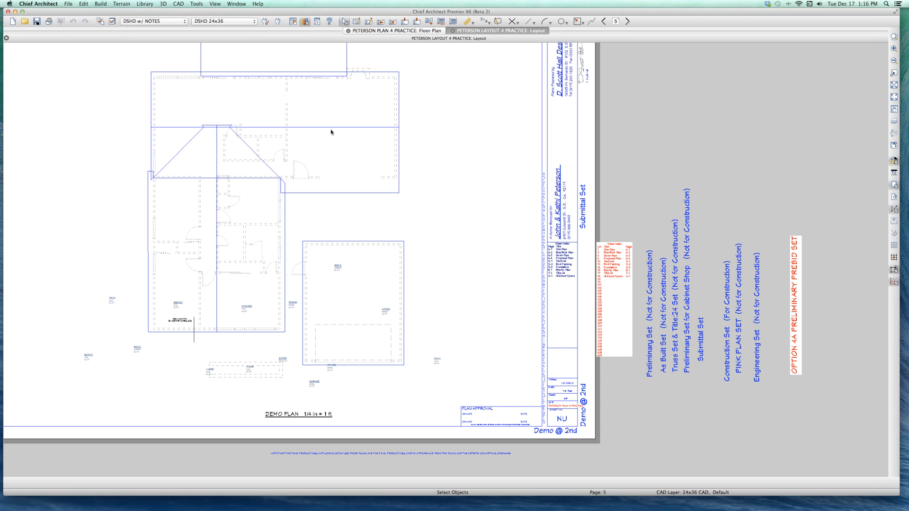
Go to layout page 1 and review the sheets in order up to page 5, Demo @ 2nd
{"action": "key", "text": "super+g"}
{"action": "type", "text": "1"}
{"action": "key", "text": "Return"}
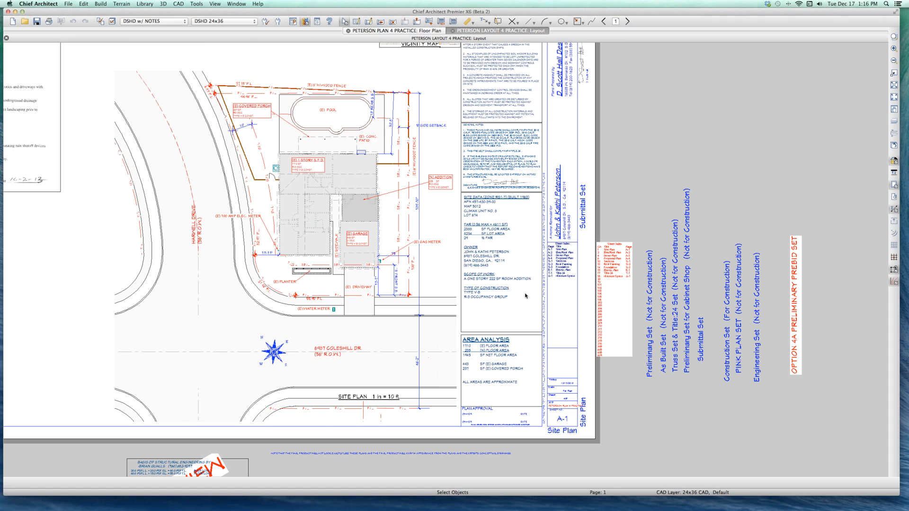
{"action": "key", "text": "Page_Down"}
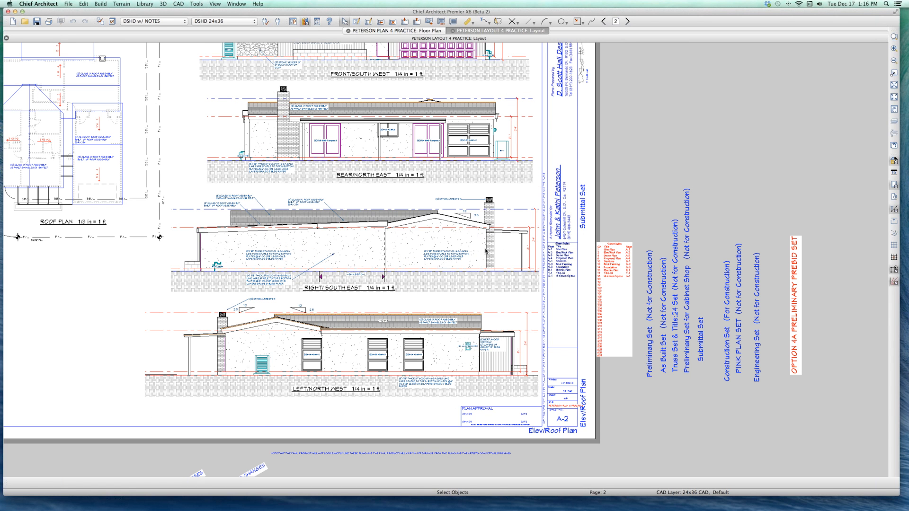
{"action": "key", "text": "Page_Down"}
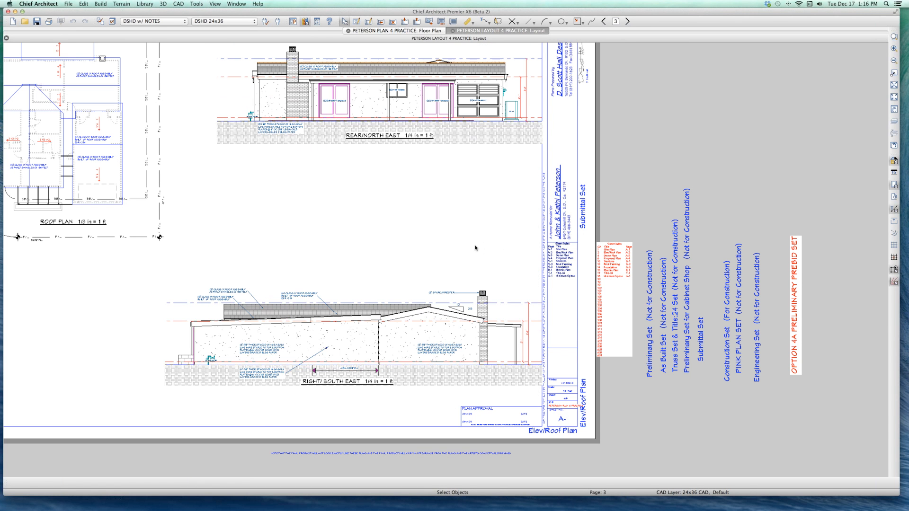
{"action": "key", "text": "Page_Down"}
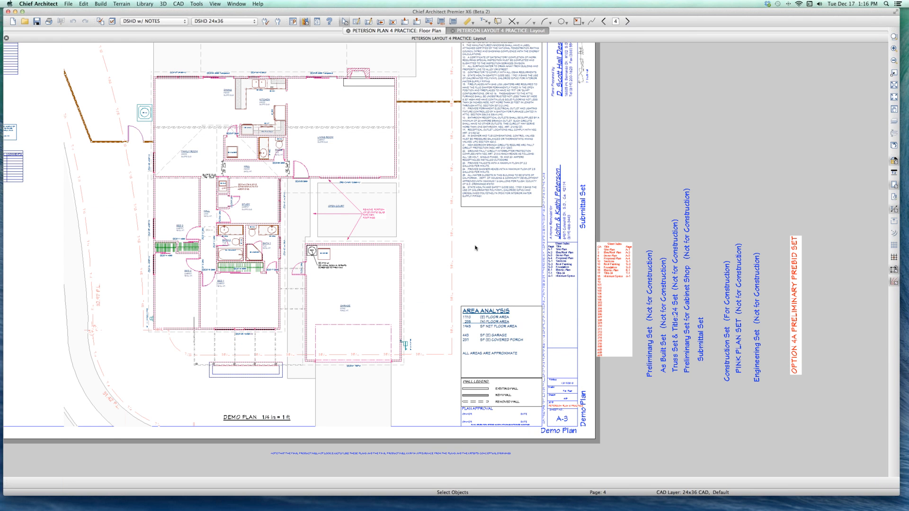
{"action": "key", "text": "Page_Down"}
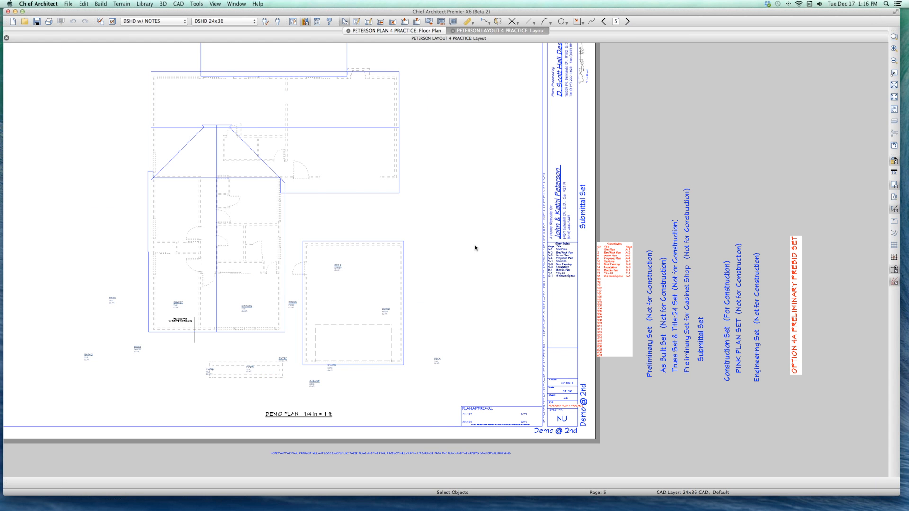
Review layout pages 6 to 13, up to the Roof Framing sheet
{"action": "key", "text": "Page_Down"}
{"action": "key", "text": "Page_Down"}
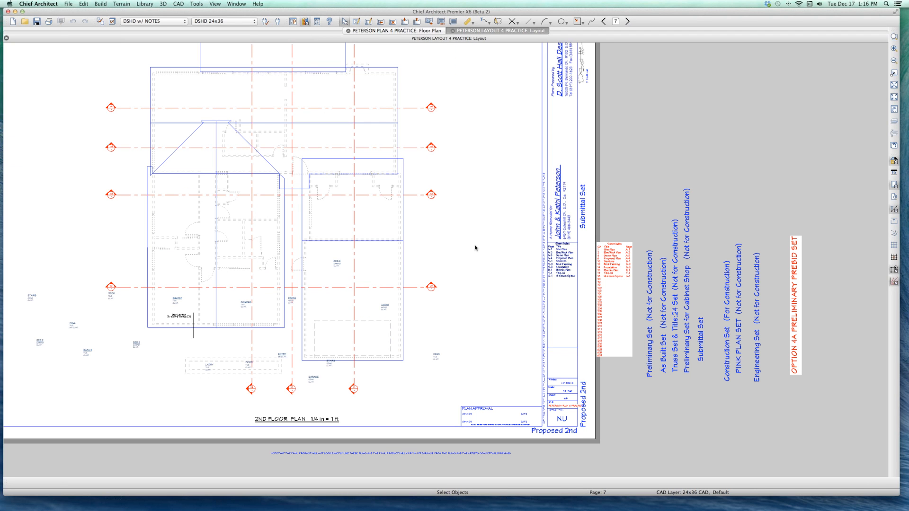
{"action": "key", "text": "Page_Down"}
{"action": "key", "text": "Page_Down"}
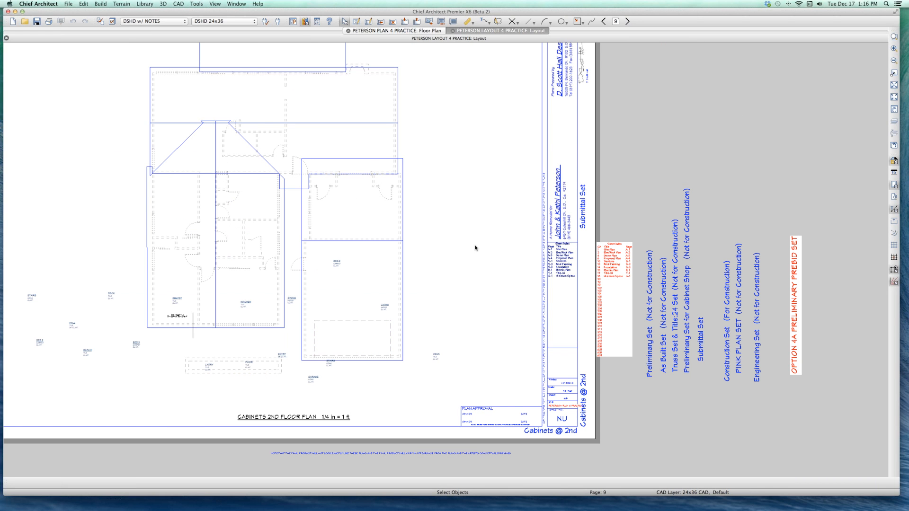
{"action": "key", "text": "Page_Down"}
{"action": "key", "text": "Page_Down"}
{"action": "key", "text": "Page_Down"}
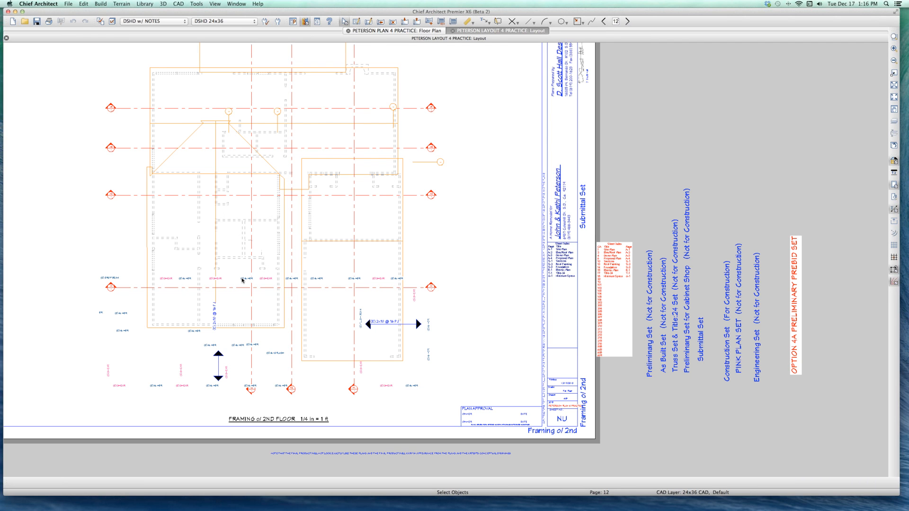
{"action": "key", "text": "Page_Down"}
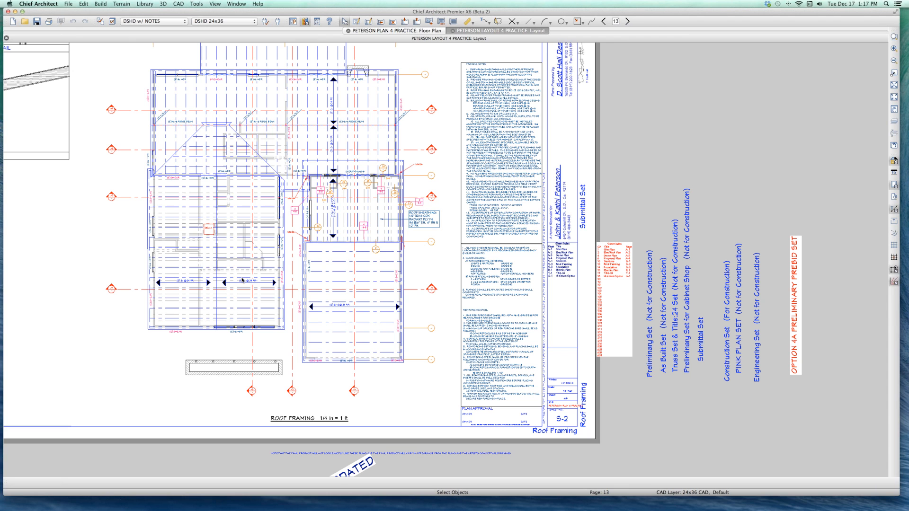
Recheck the second-floor framing on page 12 and review the following sheets up to page 18, Minimum Specs
{"action": "key", "text": "Page_Up"}
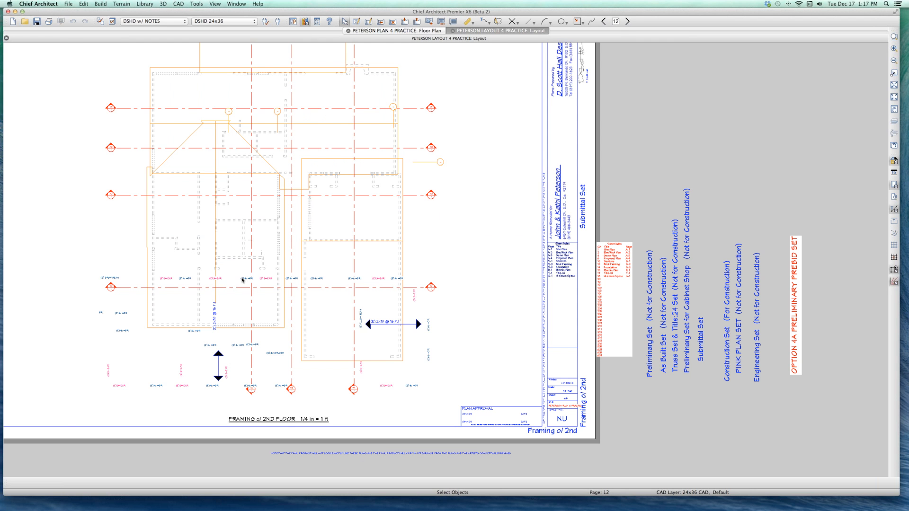
{"action": "key", "text": "Page_Down"}
{"action": "key", "text": "Page_Down"}
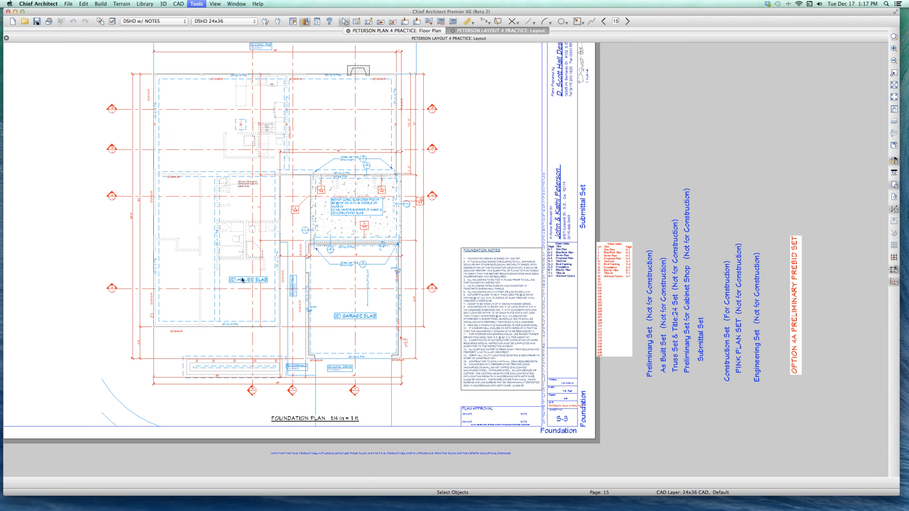
{"action": "key", "text": "Page_Down"}
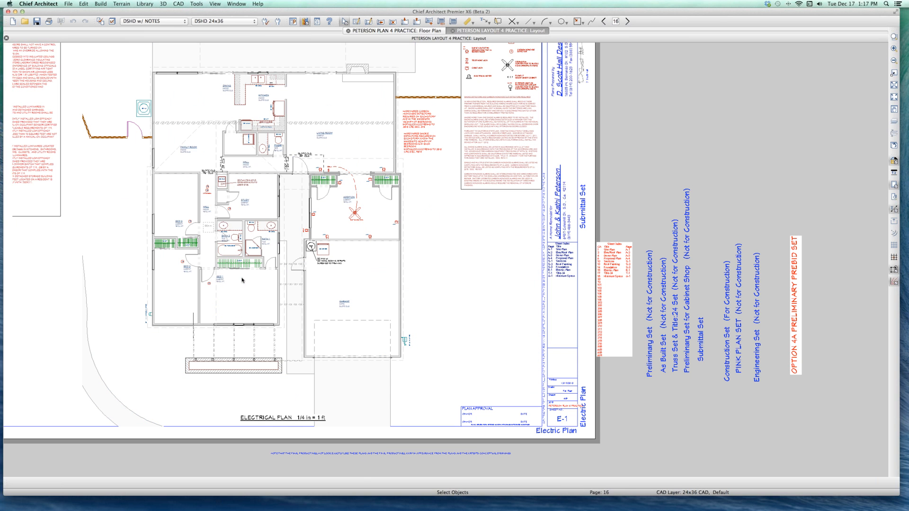
{"action": "key", "text": "Page_Down"}
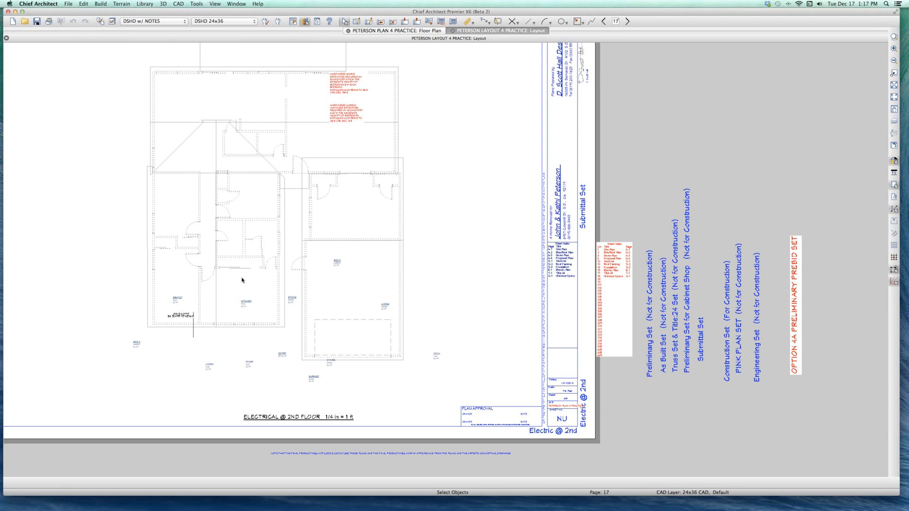
{"action": "key", "text": "Page_Down"}
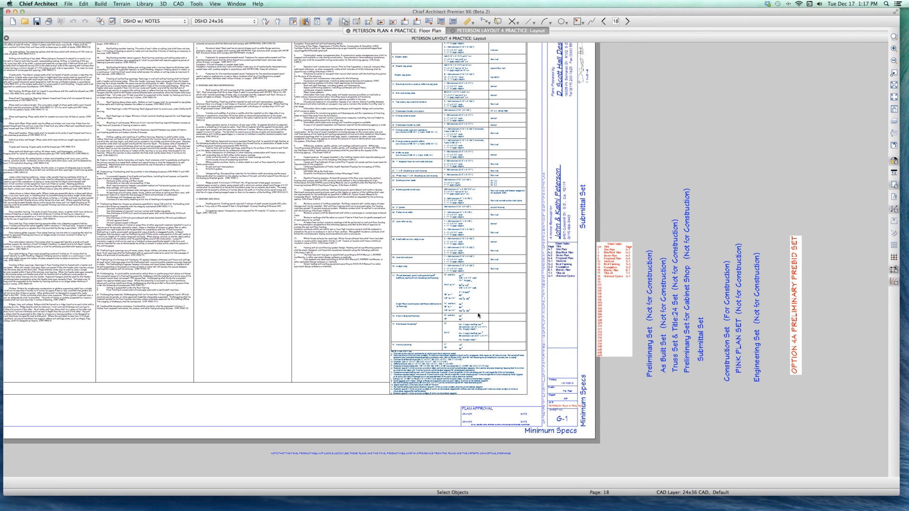
Examine the Minimum Specs sheet and compare its Sheet Index with the red page-number index beside the sheet
{"action": "scroll", "coordinate": [447, 185], "scroll_direction": "up", "scroll_amount": 1}
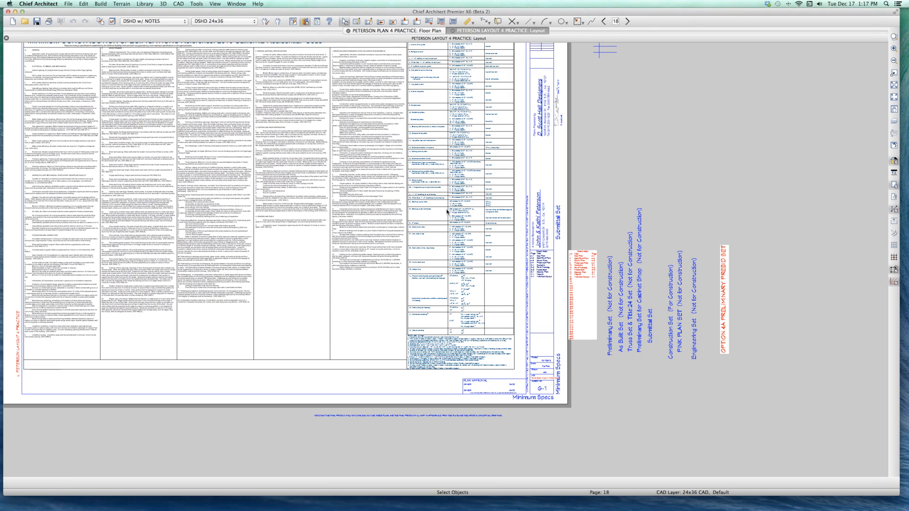
{"action": "scroll", "coordinate": [601, 244], "scroll_direction": "down", "scroll_amount": 1}
{"action": "scroll", "coordinate": [603, 243], "scroll_direction": "up", "scroll_amount": 4}
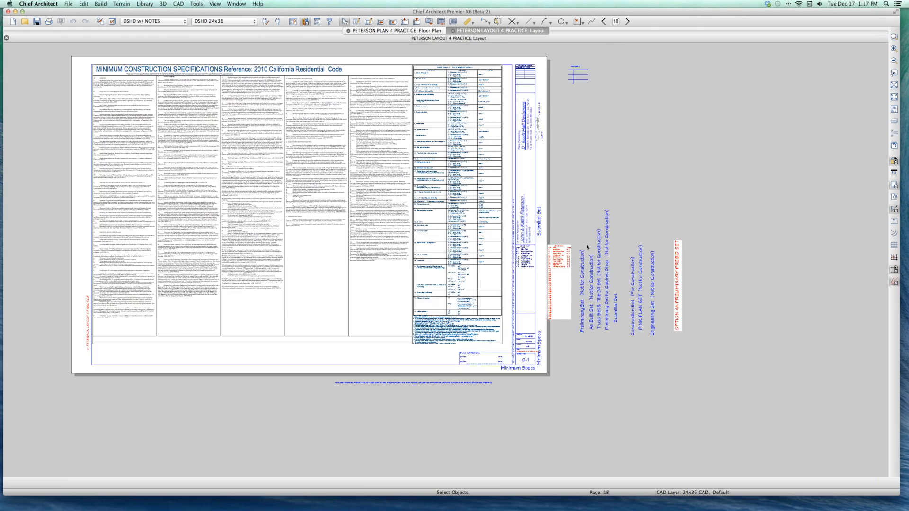
{"action": "scroll", "coordinate": [528, 265], "scroll_direction": "up", "scroll_amount": 3}
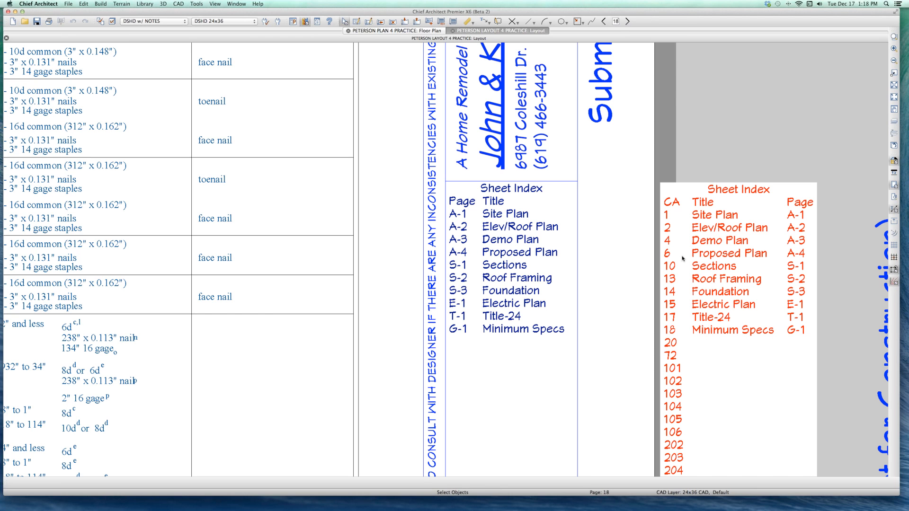
Go to layout page 6 and review its floor plan, then the title block of the second-floor sheet on page 7
{"action": "key", "text": "super+g"}
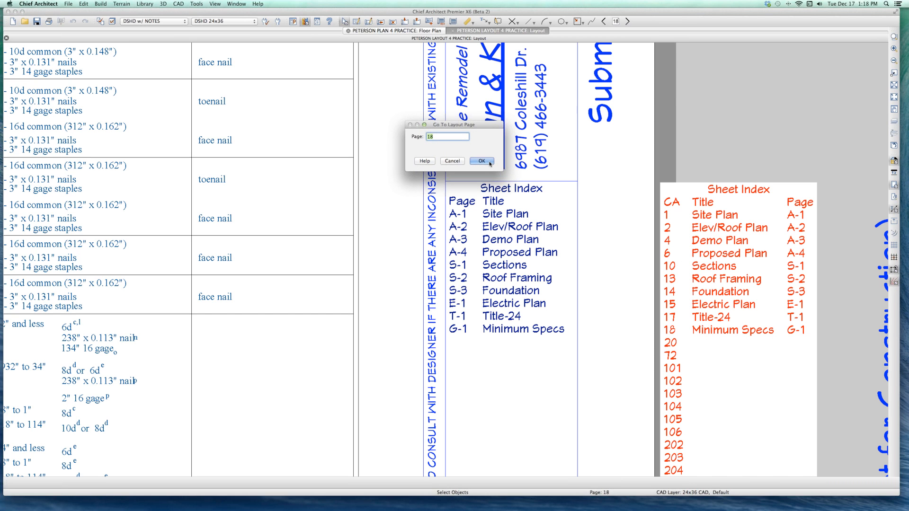
{"action": "type", "text": "6"}
{"action": "left_click", "coordinate": [490, 164]}
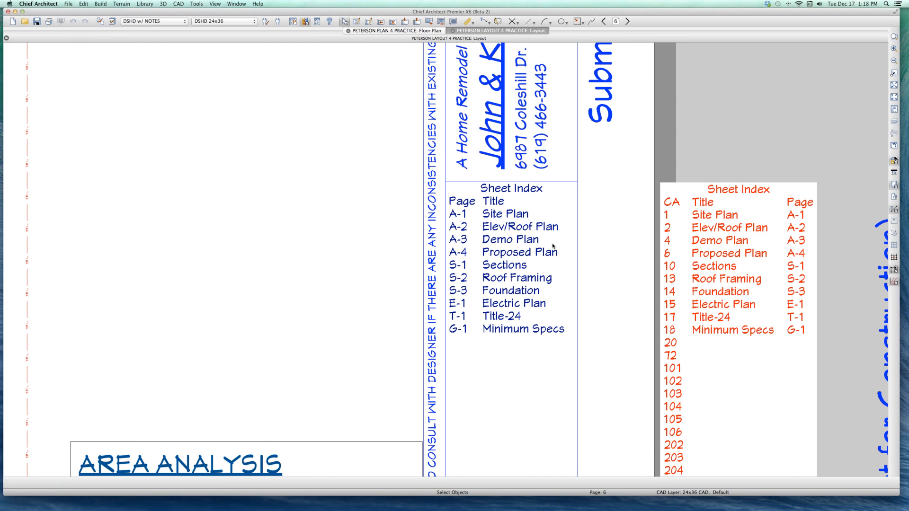
{"action": "scroll", "coordinate": [551, 246], "scroll_direction": "down", "scroll_amount": 2}
{"action": "scroll", "coordinate": [551, 245], "scroll_direction": "down", "scroll_amount": 1}
{"action": "scroll", "coordinate": [550, 245], "scroll_direction": "down", "scroll_amount": 2}
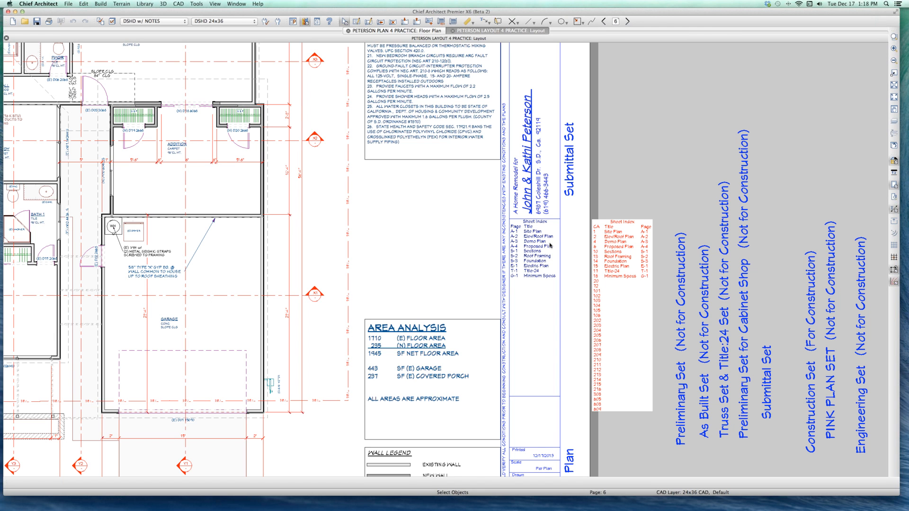
{"action": "key", "text": "Page_Down"}
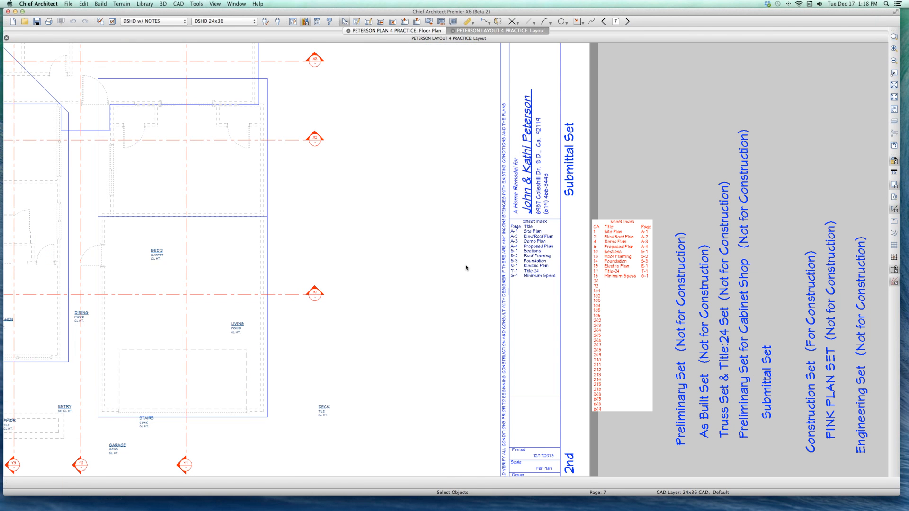
{"action": "scroll", "coordinate": [467, 266], "scroll_direction": "down", "scroll_amount": 2}
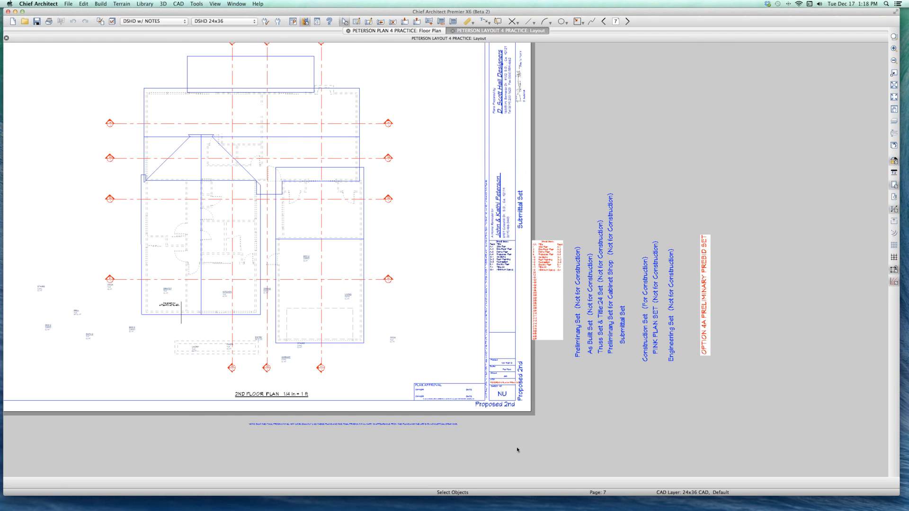
{"action": "scroll", "coordinate": [514, 457], "scroll_direction": "up", "scroll_amount": 2}
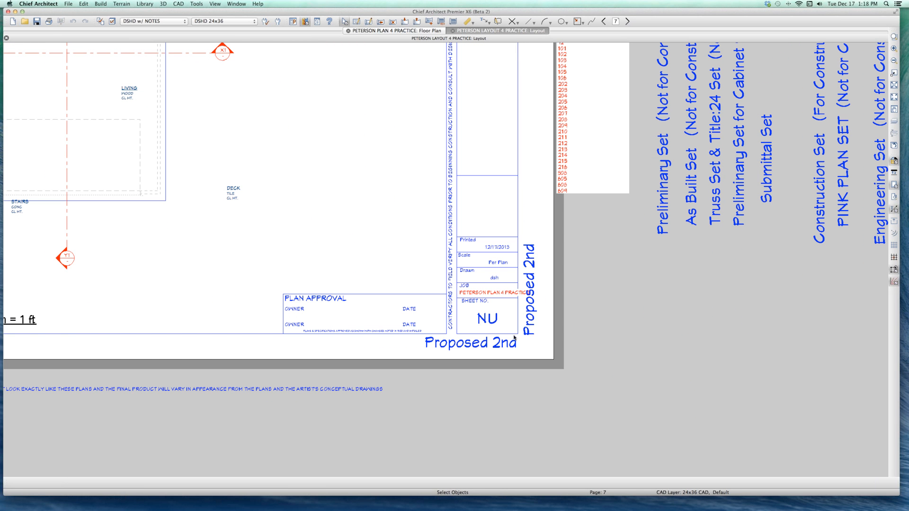
Review the title blocks of layout pages 8 to 14, from Cabinet Plan up to Foundation
{"action": "key", "text": "Page_Down"}
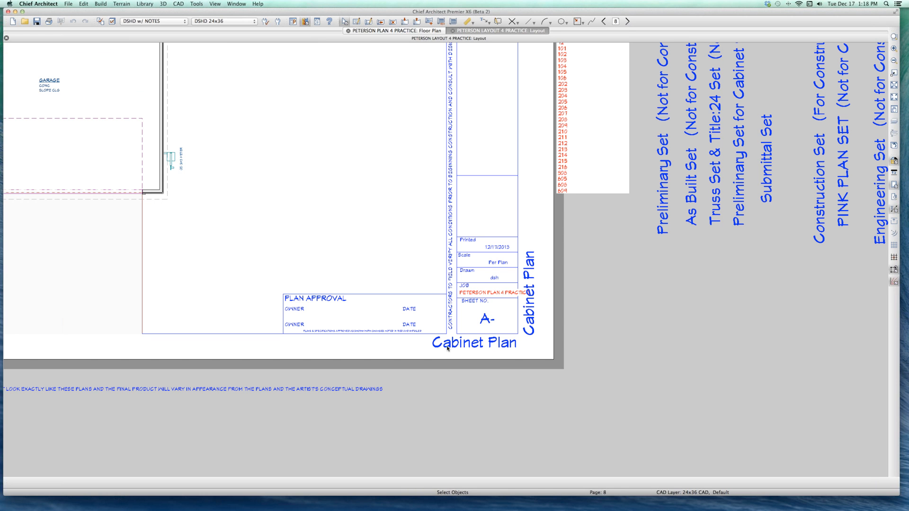
{"action": "key", "text": "Page_Down"}
{"action": "key", "text": "Page_Down"}
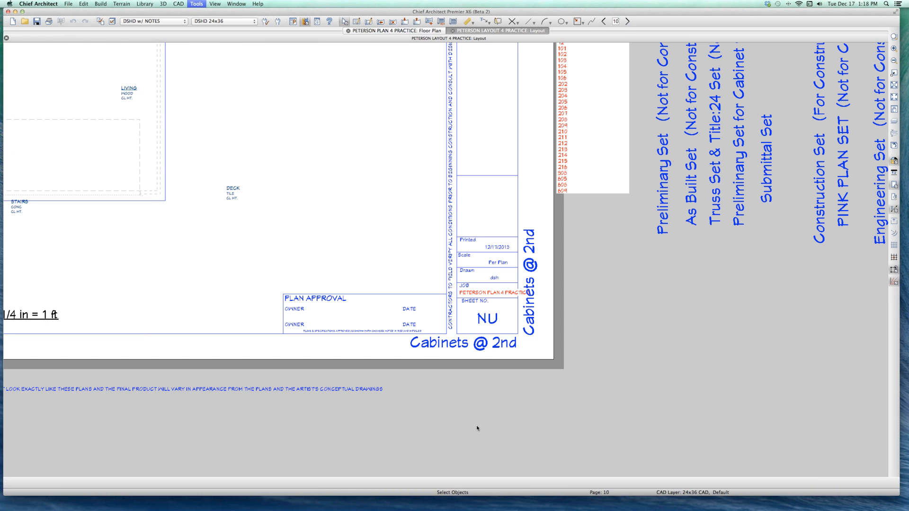
{"action": "key", "text": "Page_Down"}
{"action": "key", "text": "Page_Down"}
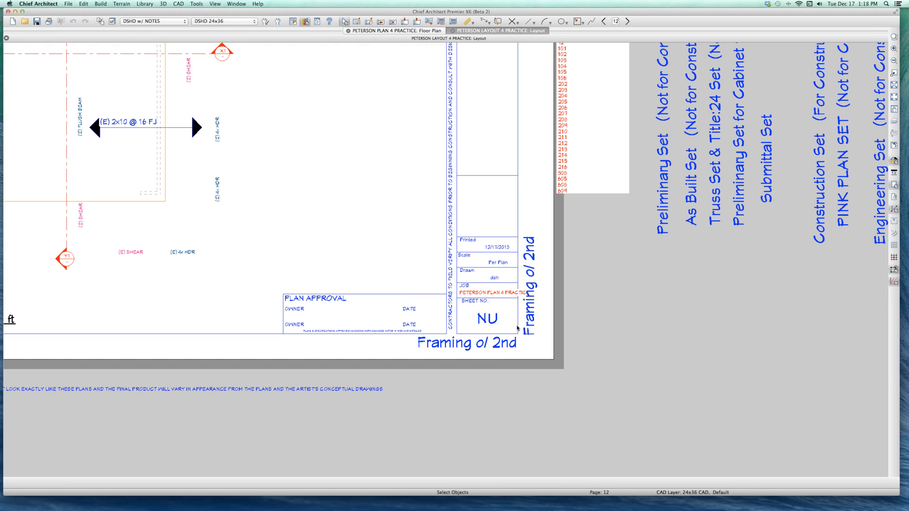
{"action": "key", "text": "Page_Down"}
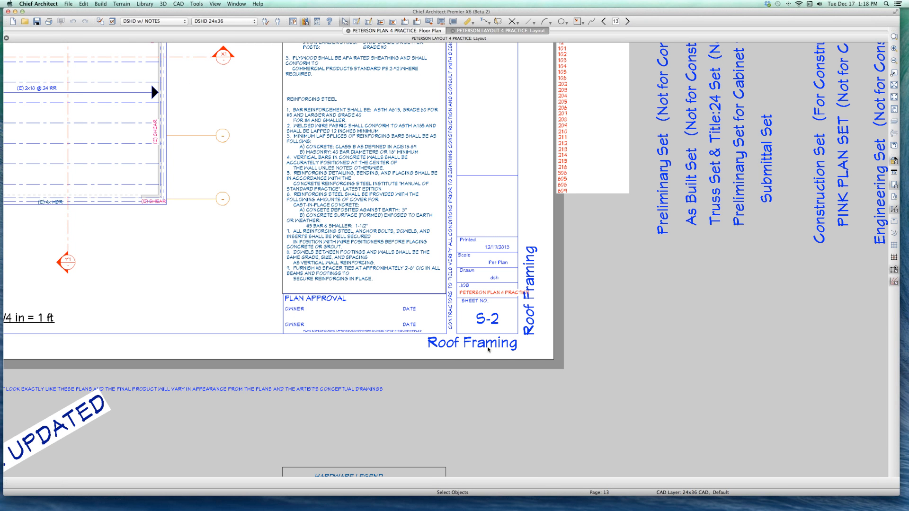
{"action": "key", "text": "Page_Down"}
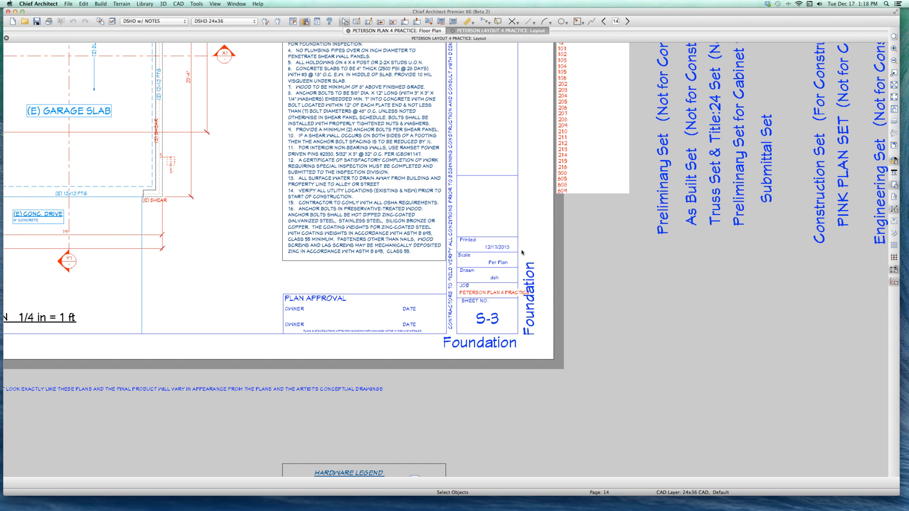
Return to the Proposed Plan sheet on page 6 and compare its title block with the Sheet Index
{"action": "key", "text": "Page_Up"}
{"action": "key", "text": "Page_Up"}
{"action": "key", "text": "Page_Up"}
{"action": "key", "text": "Page_Up"}
{"action": "key", "text": "Page_Up"}
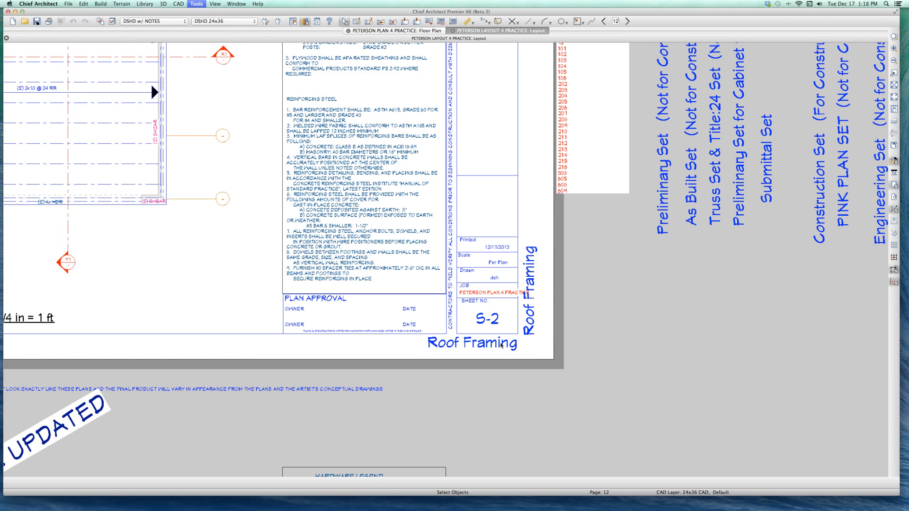
{"action": "key", "text": "Page_Up"}
{"action": "key", "text": "Page_Up"}
{"action": "key", "text": "Page_Up"}
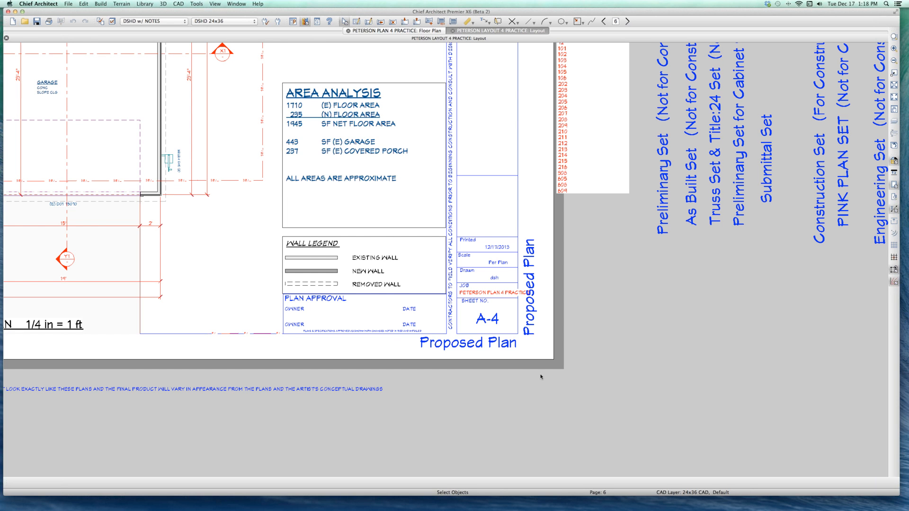
{"action": "scroll", "coordinate": [541, 341], "scroll_direction": "down", "scroll_amount": 3}
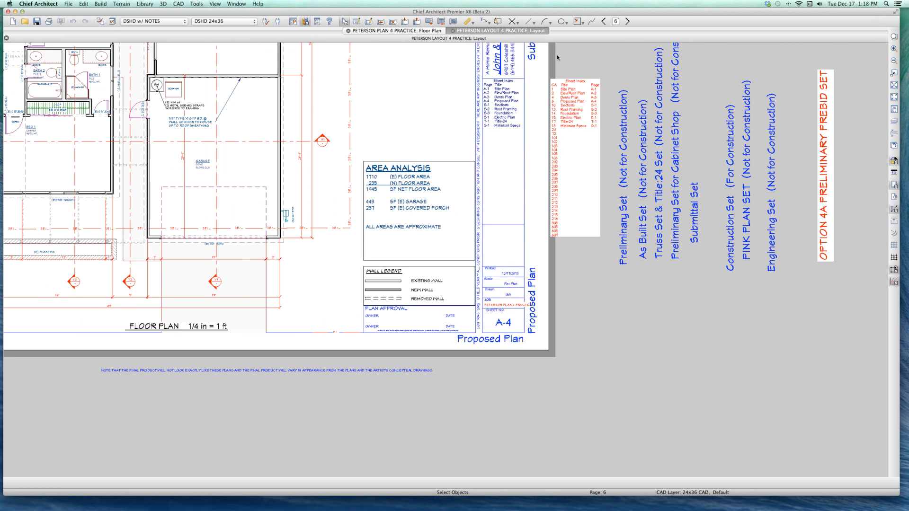
{"action": "scroll", "coordinate": [557, 55], "scroll_direction": "up", "scroll_amount": 3}
{"action": "scroll", "coordinate": [557, 56], "scroll_direction": "down", "scroll_amount": 2}
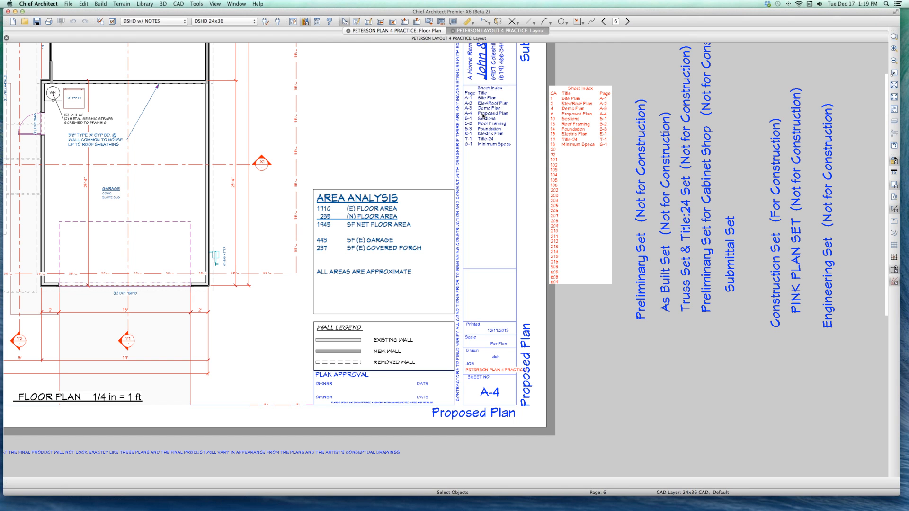
Include page 7, Proposed 2nd, in the layout page table through its layout page information
{"action": "key", "text": "Page_Down"}
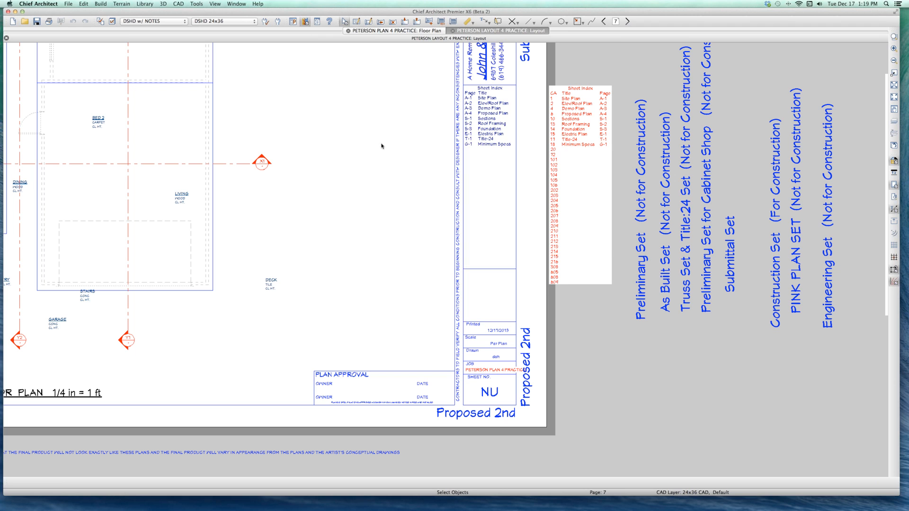
{"action": "key", "text": "p"}
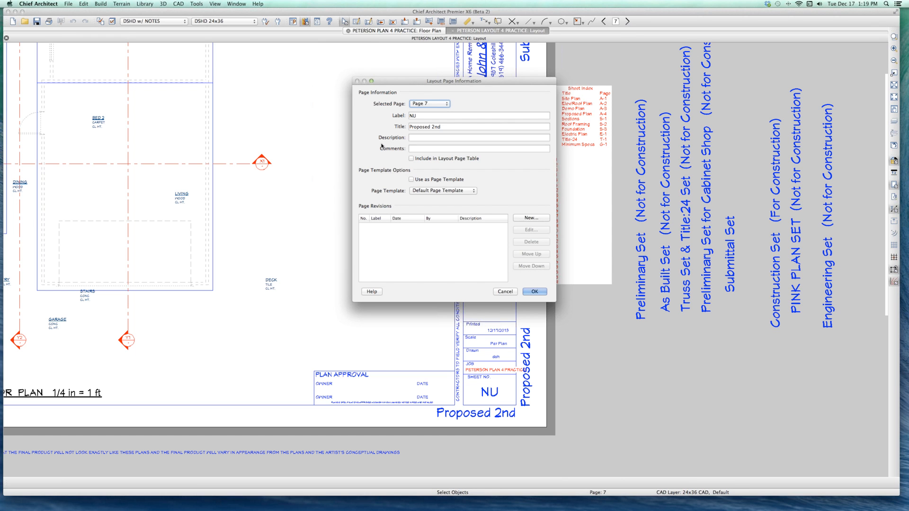
{"action": "left_click", "coordinate": [411, 158]}
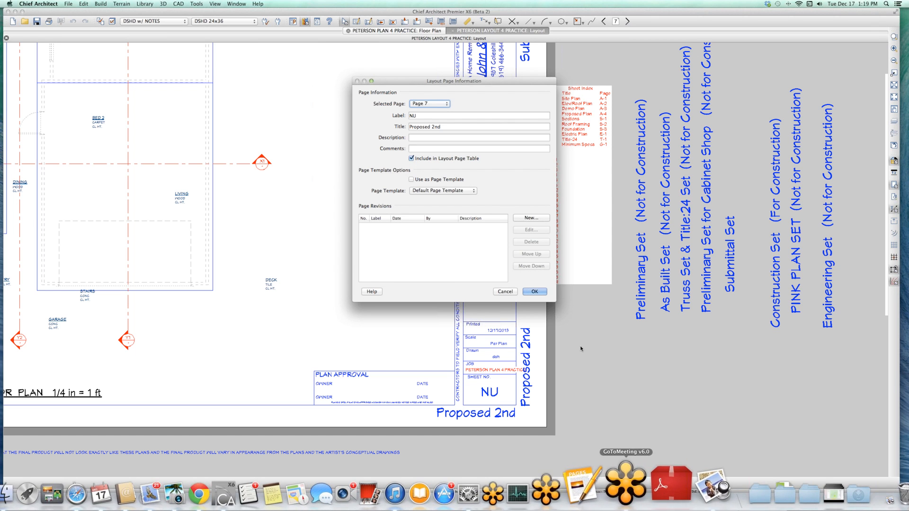
{"action": "left_click", "coordinate": [535, 292]}
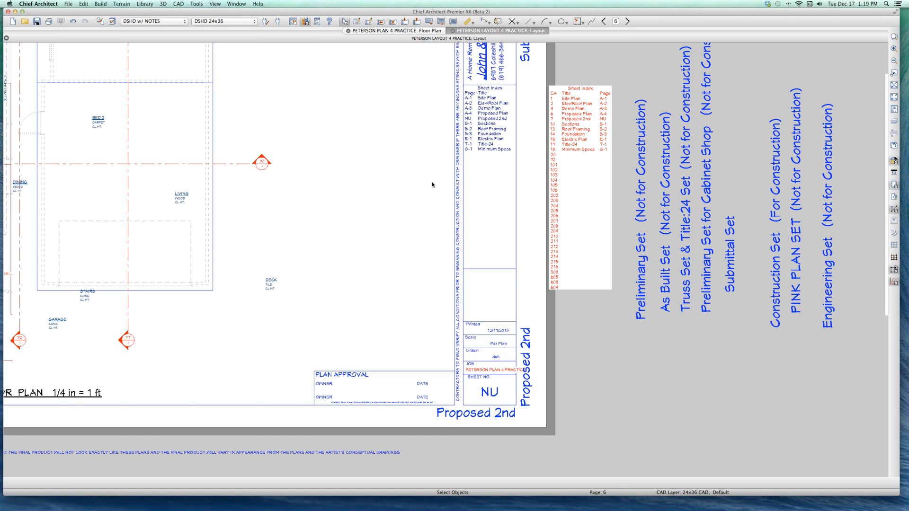
Check how the label of page 6, Proposed Plan, is defined in its layout page information
{"action": "key", "text": "Page_Up"}
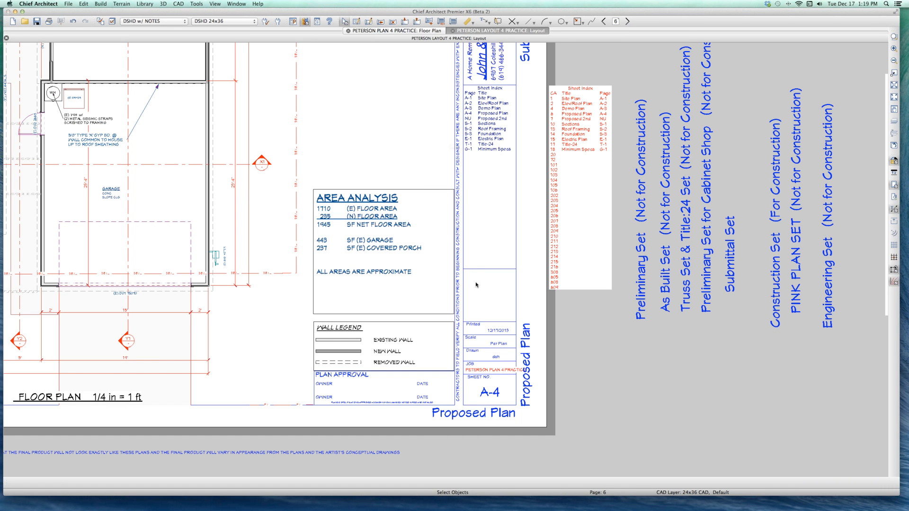
{"action": "key", "text": "super+g"}
{"action": "left_click", "coordinate": [455, 162]}
{"action": "key", "text": "super+i"}
{"action": "left_click_drag", "start_coordinate": [430, 116], "coordinate": [359, 105]}
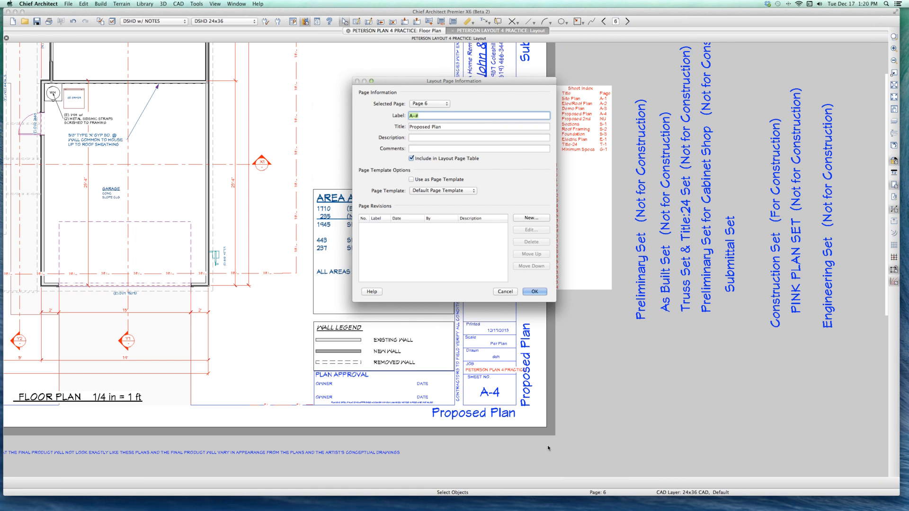
{"action": "left_click", "coordinate": [535, 293]}
Set the label of page 7, Proposed 2nd, to A-# and check the Sheet Index
{"action": "key", "text": "Page_Down"}
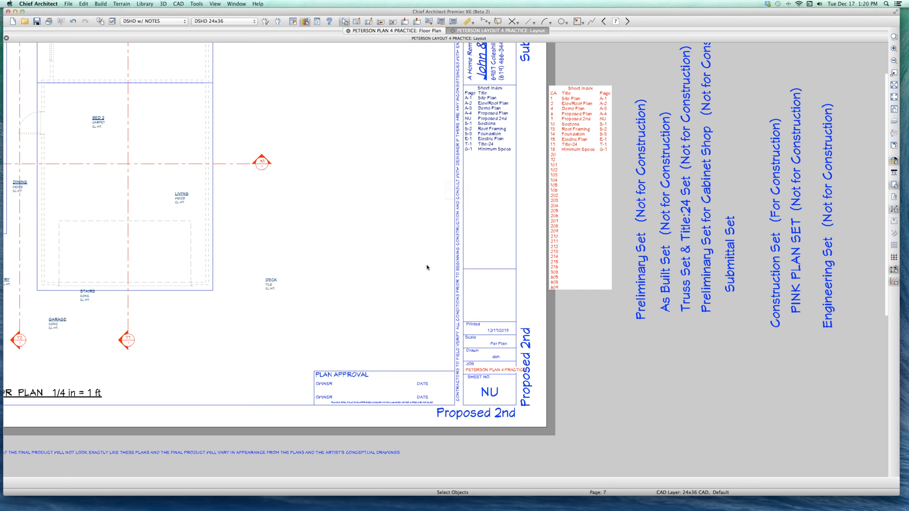
{"action": "key", "text": "super+i"}
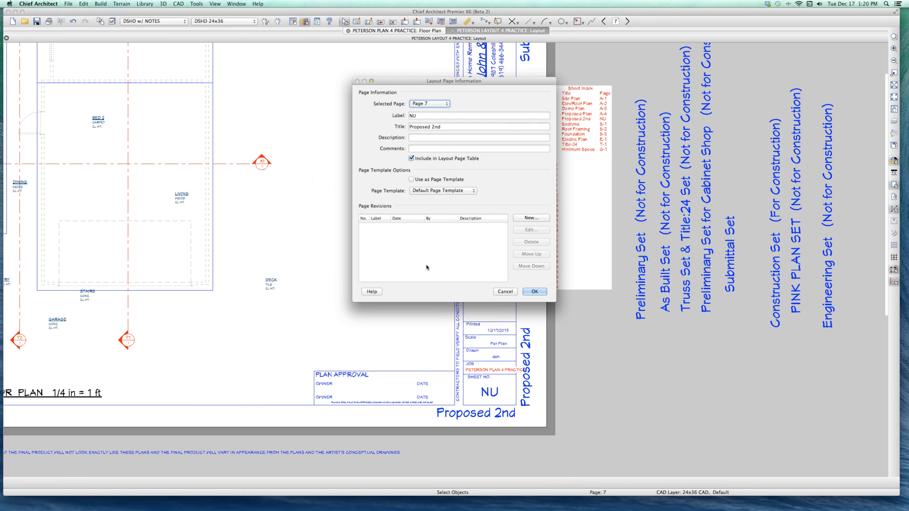
{"action": "double_click", "coordinate": [423, 116]}
{"action": "type", "text": "A-#"}
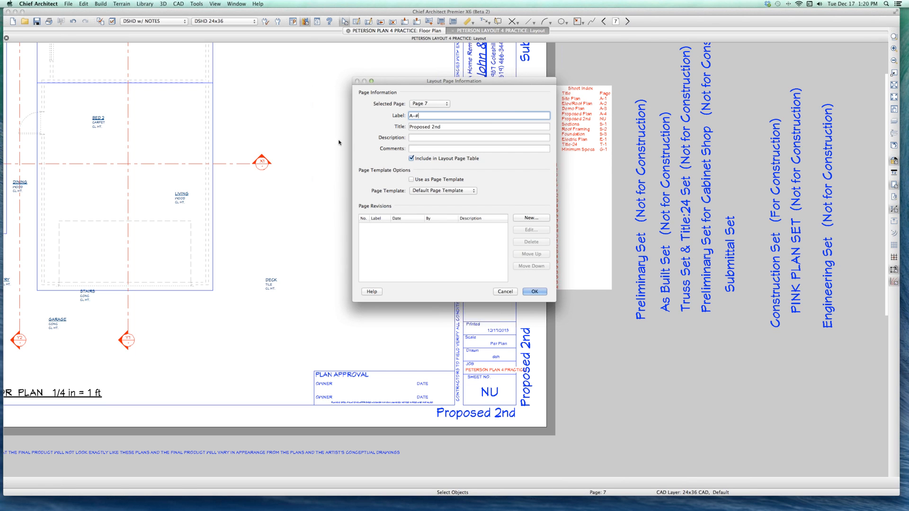
{"action": "left_click_drag", "start_coordinate": [420, 116], "coordinate": [410, 118]}
{"action": "left_click", "coordinate": [539, 292]}
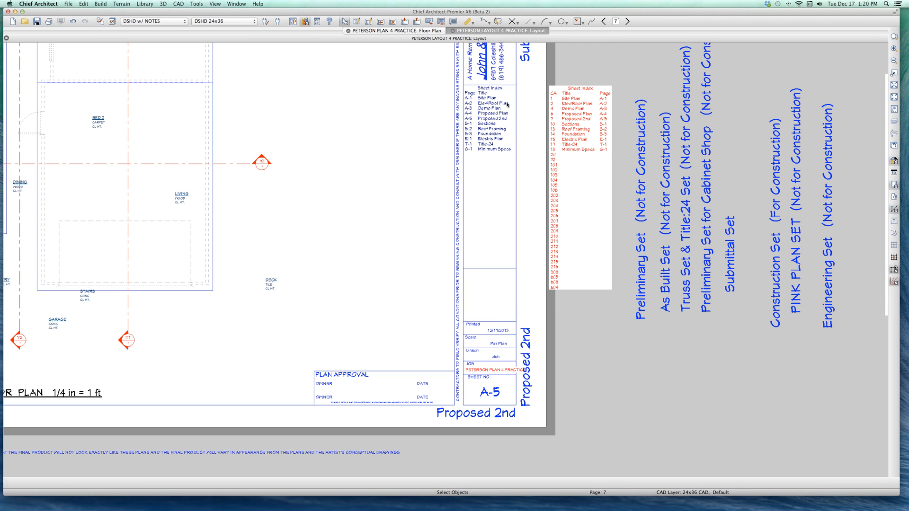
{"action": "scroll", "coordinate": [500, 107], "scroll_direction": "down", "scroll_amount": 2}
{"action": "scroll", "coordinate": [499, 108], "scroll_direction": "up", "scroll_amount": 4}
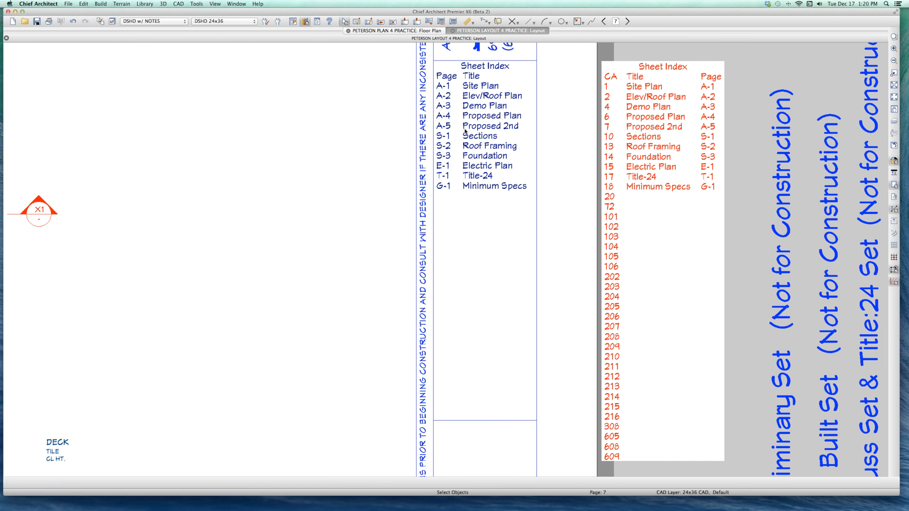
{"action": "scroll", "coordinate": [465, 132], "scroll_direction": "down", "scroll_amount": 3}
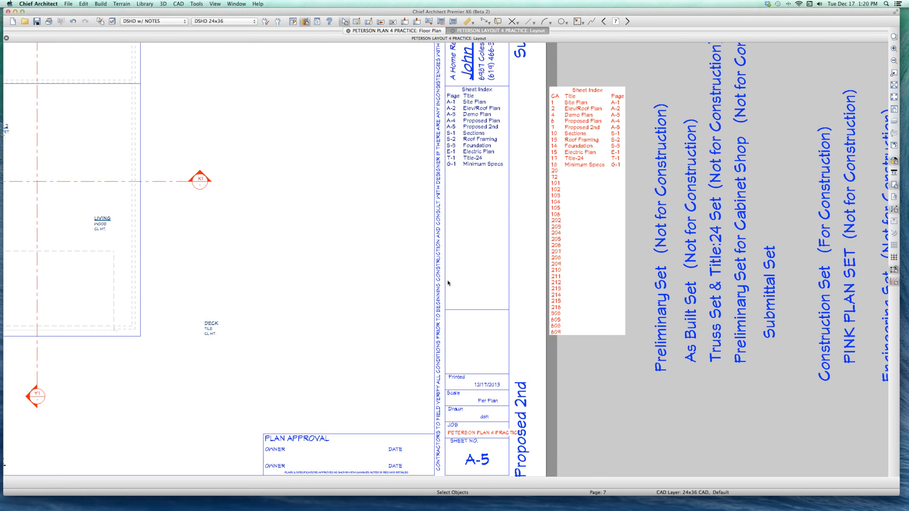
Go to page 12, Framing o/ 2nd, and include it in the layout page table
{"action": "scroll", "coordinate": [450, 227], "scroll_direction": "down", "scroll_amount": 1}
{"action": "key", "text": "Page_Down"}
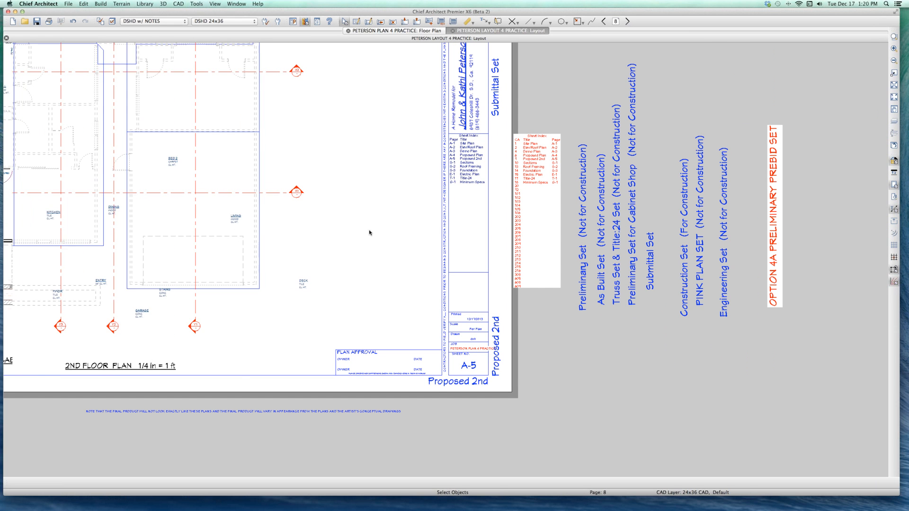
{"action": "key", "text": "Page_Down"}
{"action": "key", "text": "Page_Down"}
{"action": "key", "text": "Page_Down"}
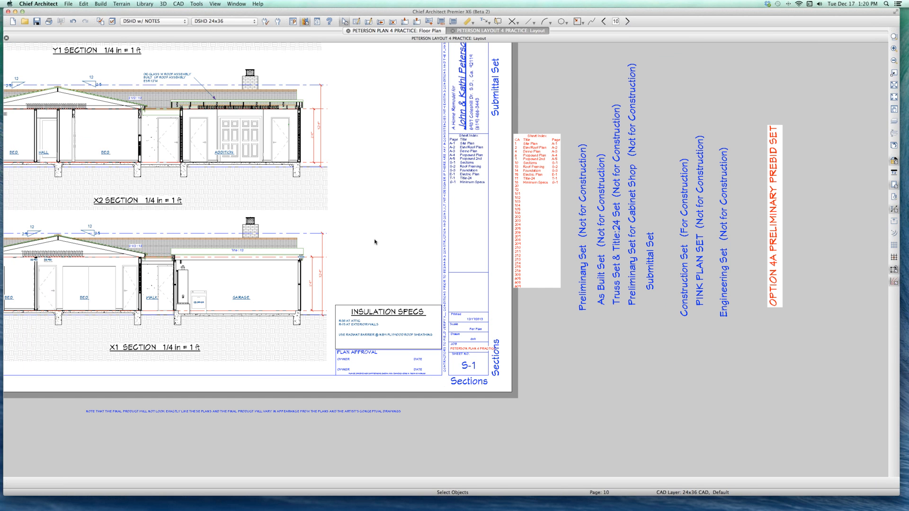
{"action": "key", "text": "Page_Down"}
{"action": "key", "text": "Page_Down"}
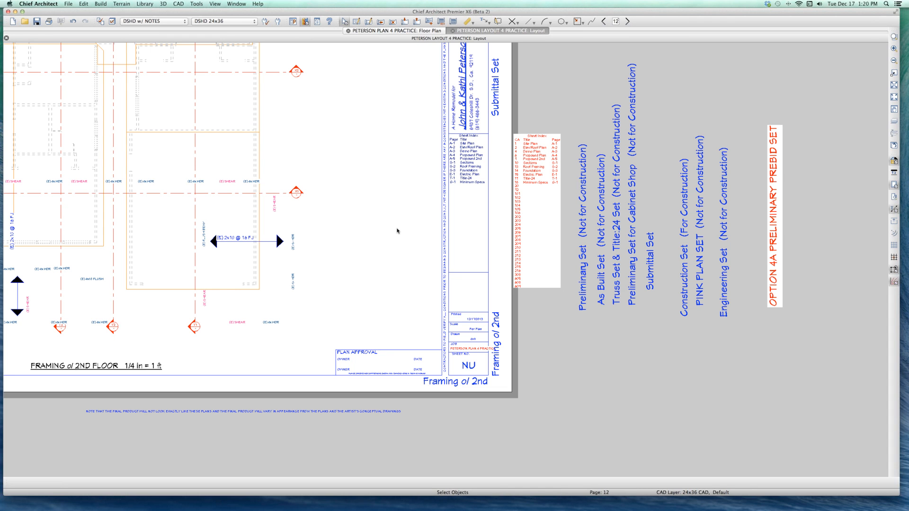
{"action": "double_click", "coordinate": [398, 230]}
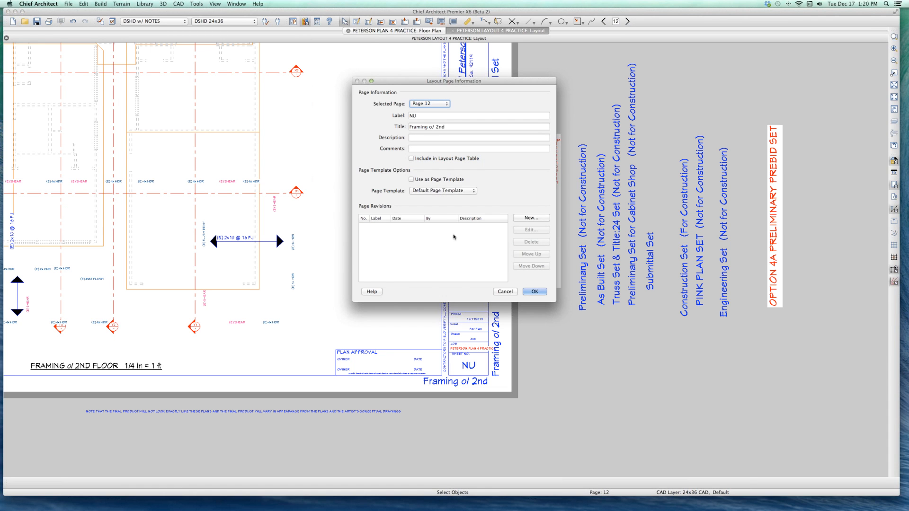
{"action": "left_click", "coordinate": [430, 161]}
Set the label of page 12, Framing o/ 2nd, to S-# and check the numbering in the Sheet Index
{"action": "double_click", "coordinate": [415, 115]}
{"action": "type", "text": "A-#"}
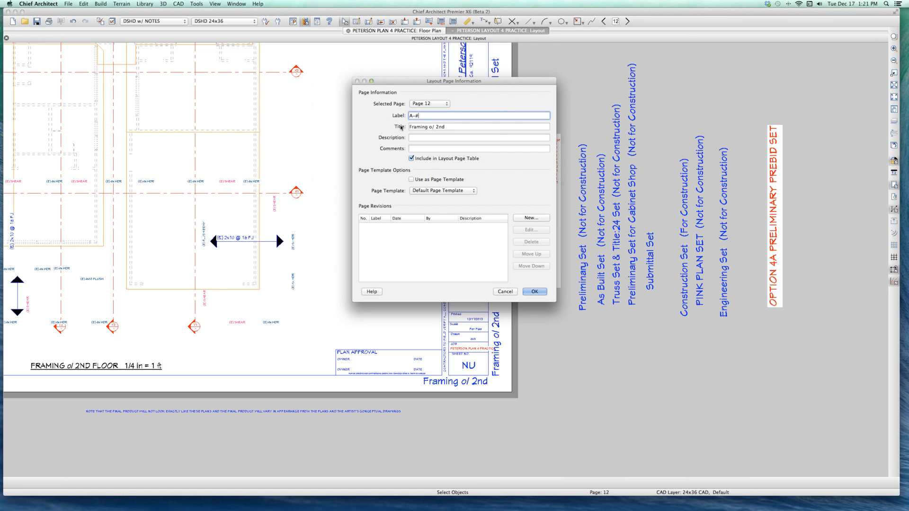
{"action": "left_click", "coordinate": [413, 116]}
{"action": "key", "text": "BackSpace"}
{"action": "type", "text": "S"}
{"action": "left_click_drag", "start_coordinate": [419, 117], "coordinate": [394, 118]}
{"action": "key", "text": "Return"}
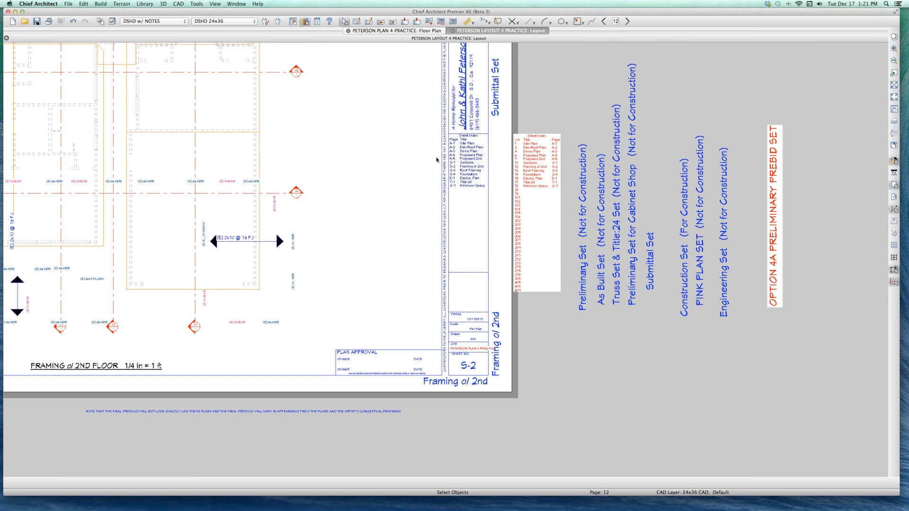
{"action": "scroll", "coordinate": [446, 166], "scroll_direction": "down", "scroll_amount": 3}
{"action": "scroll", "coordinate": [449, 163], "scroll_direction": "up", "scroll_amount": 4}
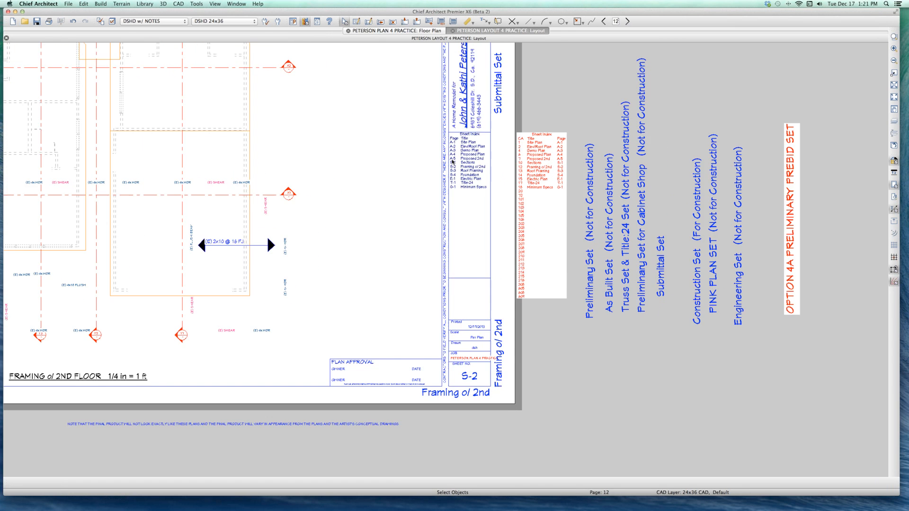
{"action": "scroll", "coordinate": [453, 162], "scroll_direction": "up", "scroll_amount": 3}
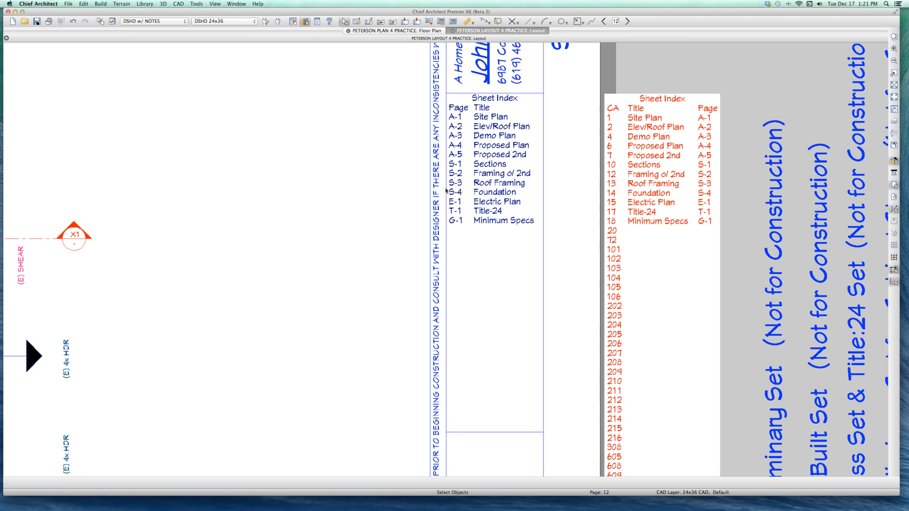
Review the page labels in the Sheet Index and go to page 13, Roof Framing
{"action": "scroll", "coordinate": [497, 176], "scroll_direction": "down", "scroll_amount": 3}
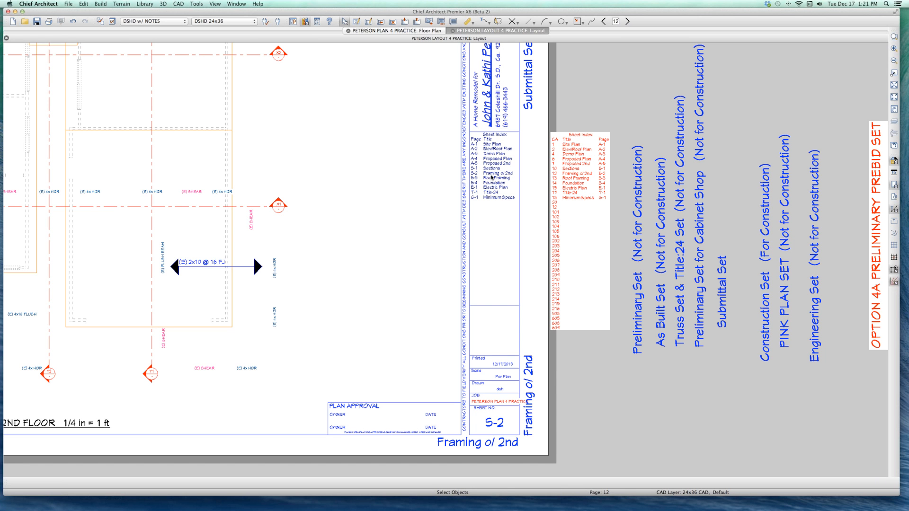
{"action": "scroll", "coordinate": [489, 176], "scroll_direction": "down", "scroll_amount": 1}
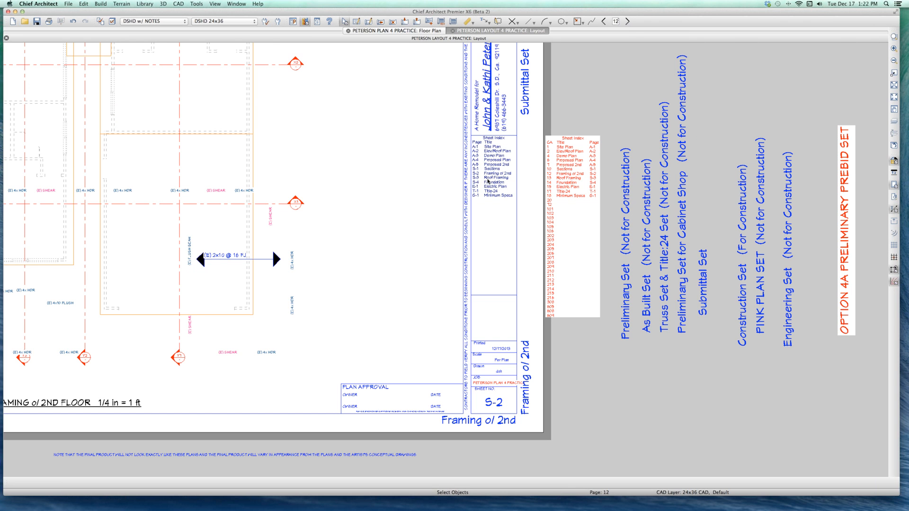
{"action": "scroll", "coordinate": [491, 181], "scroll_direction": "down", "scroll_amount": 2}
{"action": "scroll", "coordinate": [491, 181], "scroll_direction": "up", "scroll_amount": 5}
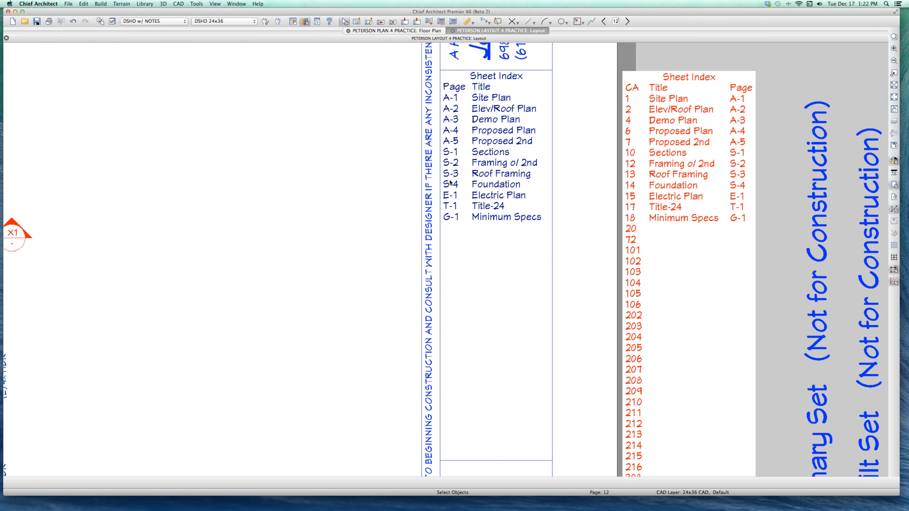
{"action": "scroll", "coordinate": [499, 178], "scroll_direction": "down", "scroll_amount": 3}
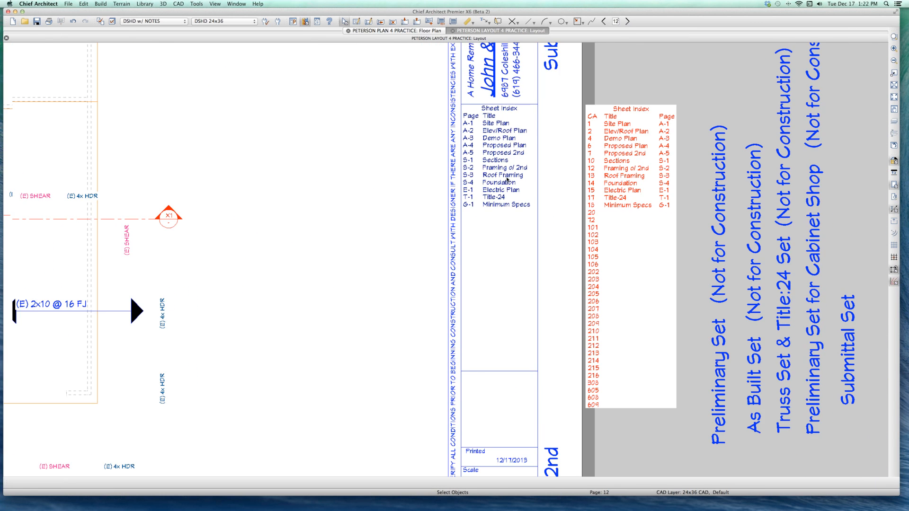
{"action": "scroll", "coordinate": [505, 178], "scroll_direction": "down", "scroll_amount": 2}
{"action": "key", "text": "Page_Down"}
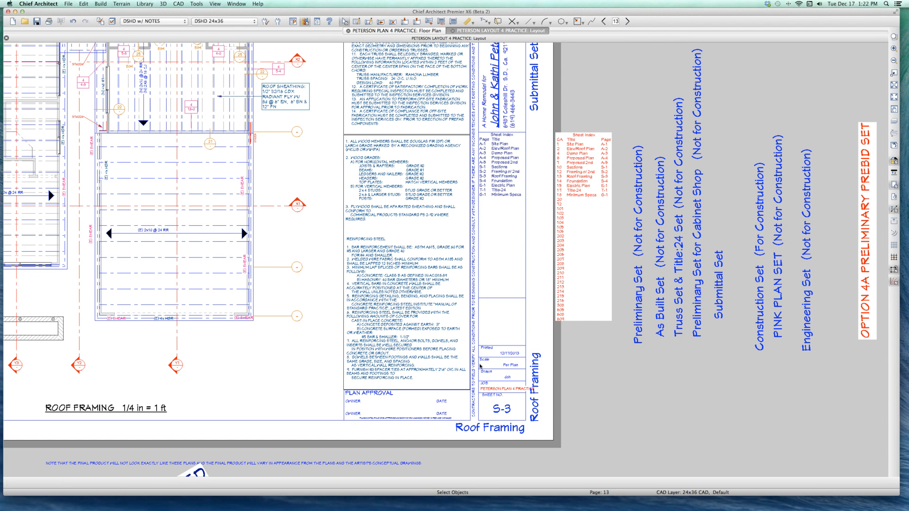
Change the title of page 13 from Roof Framing to Framing o/ 1ST in its layout page information
{"action": "double_click", "coordinate": [485, 331]}
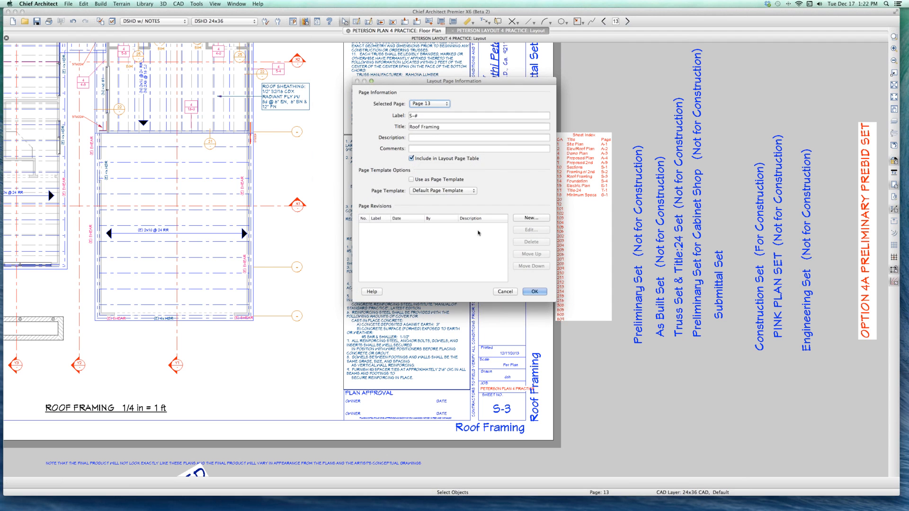
{"action": "double_click", "coordinate": [416, 126]}
{"action": "left_click", "coordinate": [410, 127]}
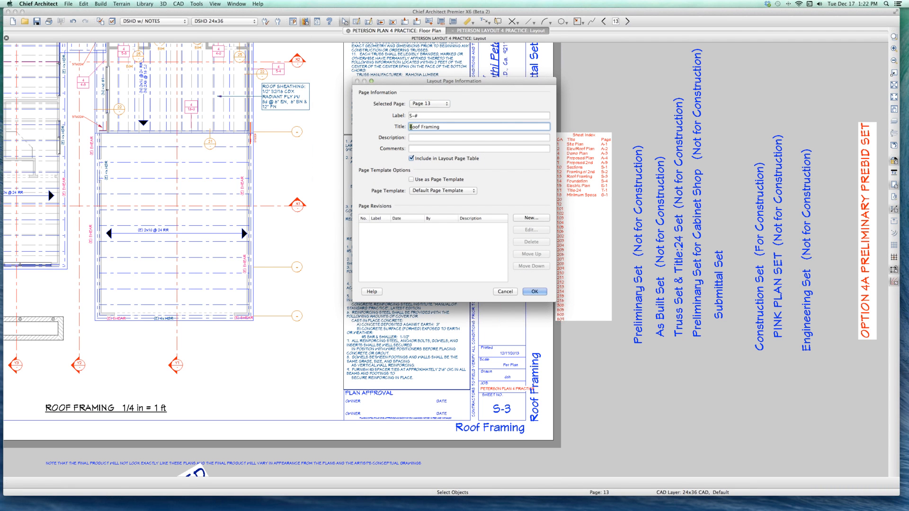
{"action": "left_click", "coordinate": [411, 127]}
{"action": "triple_click", "coordinate": [412, 129]}
{"action": "left_click", "coordinate": [412, 129]}
{"action": "double_click", "coordinate": [413, 127]}
{"action": "key", "text": "BackSpace"}
{"action": "key", "text": "Delete"}
{"action": "type", "text": "F"}
{"action": "left_click", "coordinate": [431, 126]}
{"action": "type", "text": "o/ 1ST"}
{"action": "key", "text": "Return"}
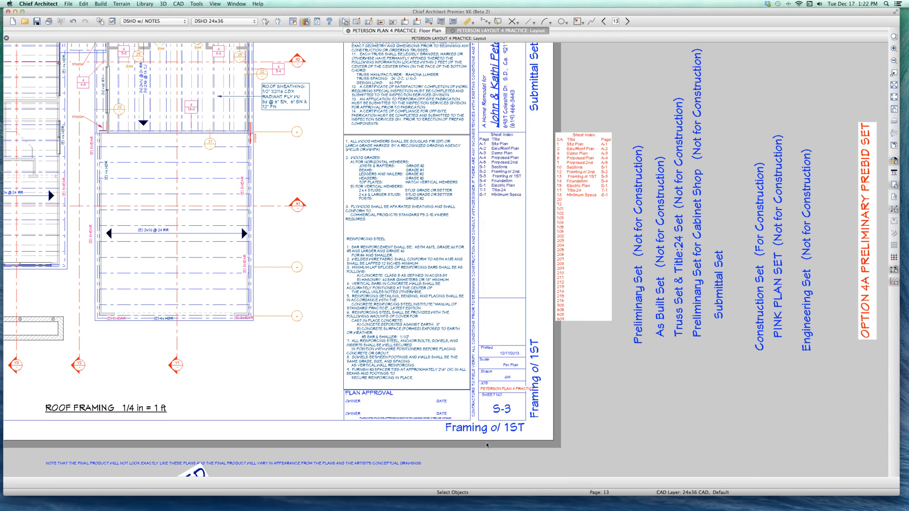
Remove the leading space from the Framing o/ 1ST title of page 13 so it aligns in the Sheet Index
{"action": "scroll", "coordinate": [488, 444], "scroll_direction": "down", "scroll_amount": 2}
{"action": "scroll", "coordinate": [488, 445], "scroll_direction": "up", "scroll_amount": 2}
{"action": "scroll", "coordinate": [488, 445], "scroll_direction": "up", "scroll_amount": 1}
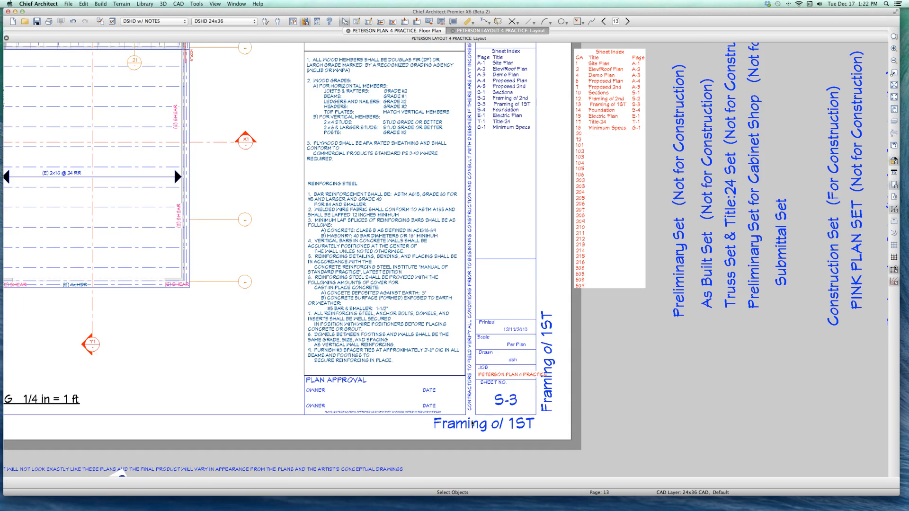
{"action": "scroll", "coordinate": [488, 444], "scroll_direction": "down", "scroll_amount": 2}
{"action": "scroll", "coordinate": [502, 190], "scroll_direction": "up", "scroll_amount": 3}
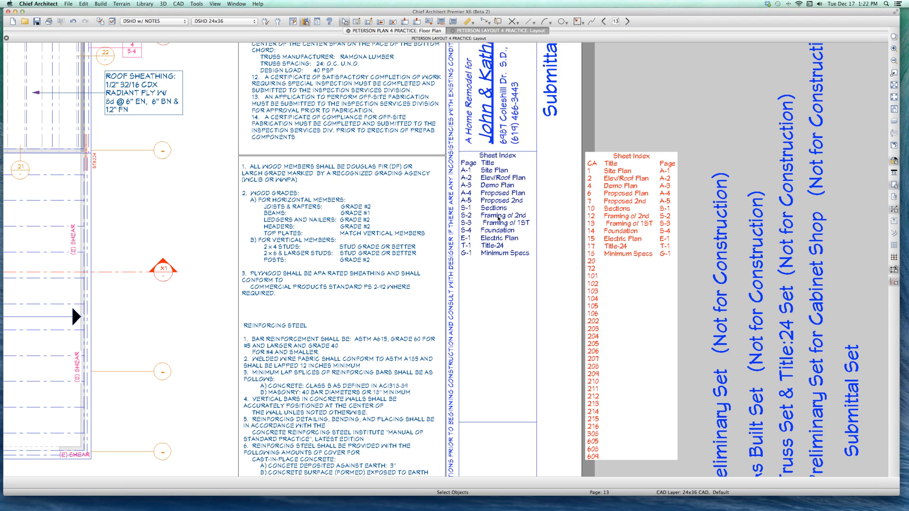
{"action": "scroll", "coordinate": [491, 211], "scroll_direction": "down", "scroll_amount": 2}
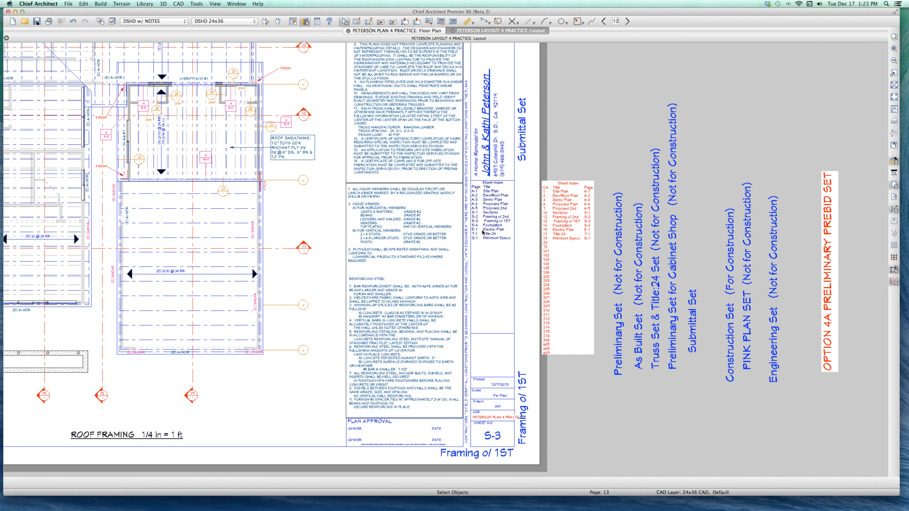
{"action": "key", "text": "p"}
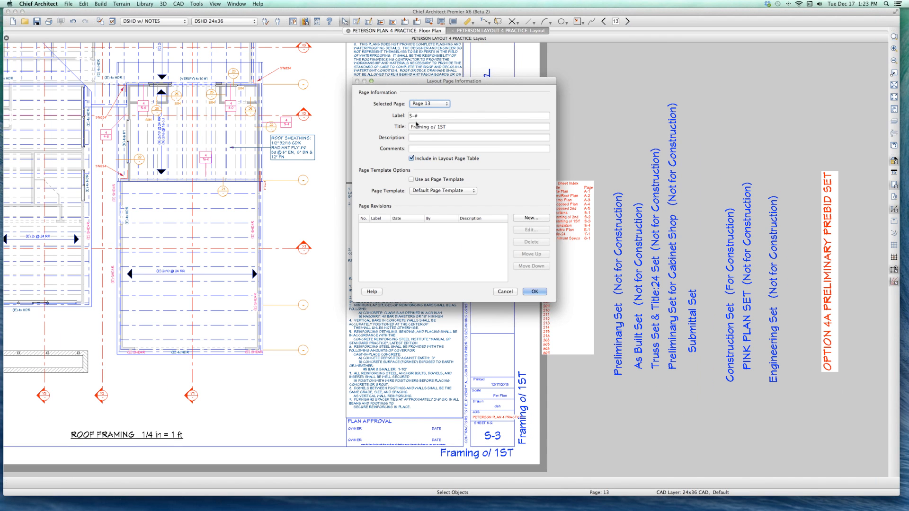
{"action": "left_click", "coordinate": [412, 128]}
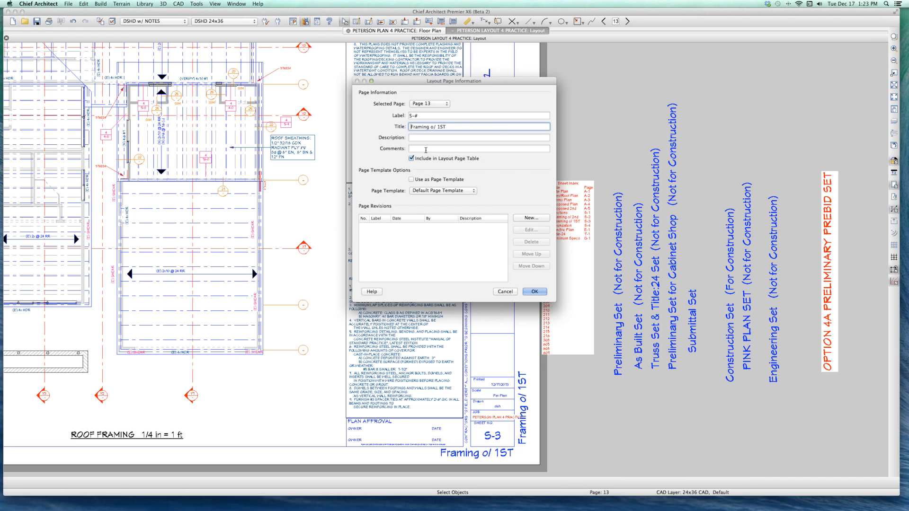
{"action": "key", "text": "Return"}
{"action": "left_click", "coordinate": [462, 244]}
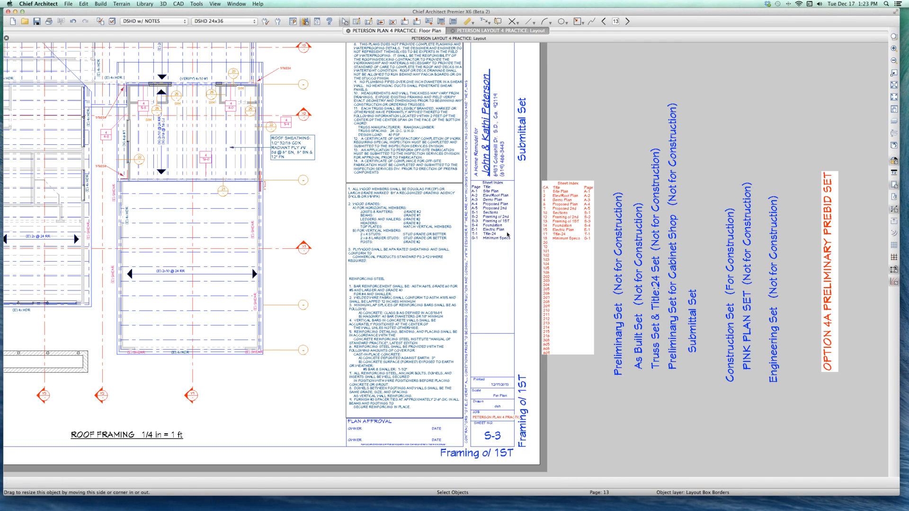
Examine the Sheet Index on page 13 for its sheet titles, automatic page labels and layout page numbers
{"action": "scroll", "coordinate": [508, 233], "scroll_direction": "down", "scroll_amount": 1}
{"action": "scroll", "coordinate": [508, 233], "scroll_direction": "up", "scroll_amount": 2}
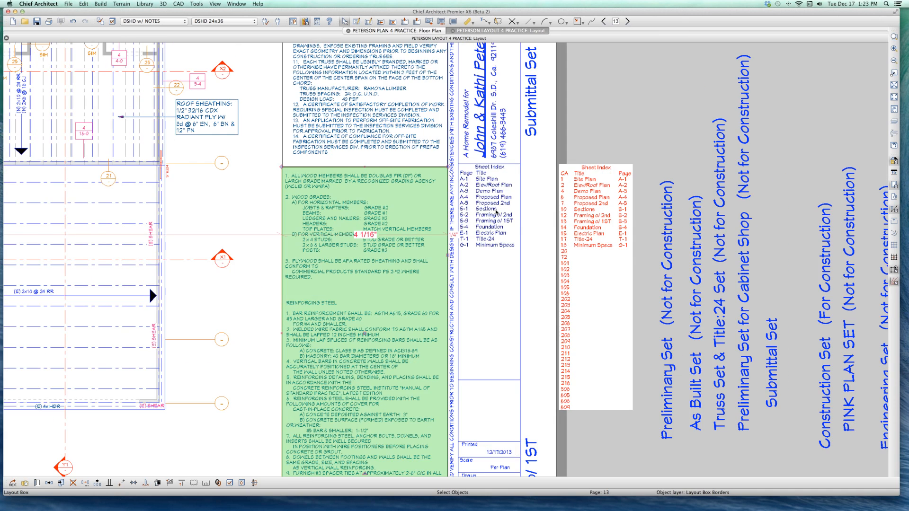
{"action": "scroll", "coordinate": [496, 213], "scroll_direction": "up", "scroll_amount": 1}
{"action": "scroll", "coordinate": [464, 149], "scroll_direction": "down", "scroll_amount": 1}
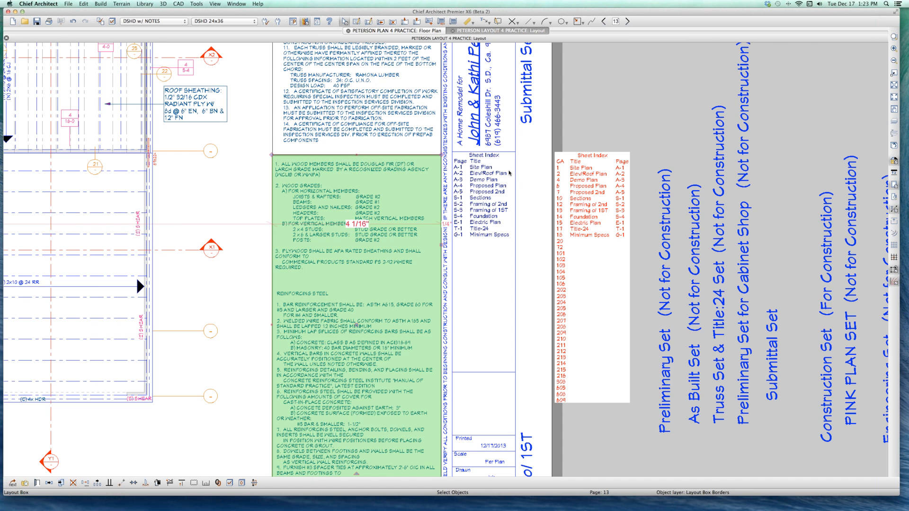
{"action": "scroll", "coordinate": [510, 176], "scroll_direction": "up", "scroll_amount": 1}
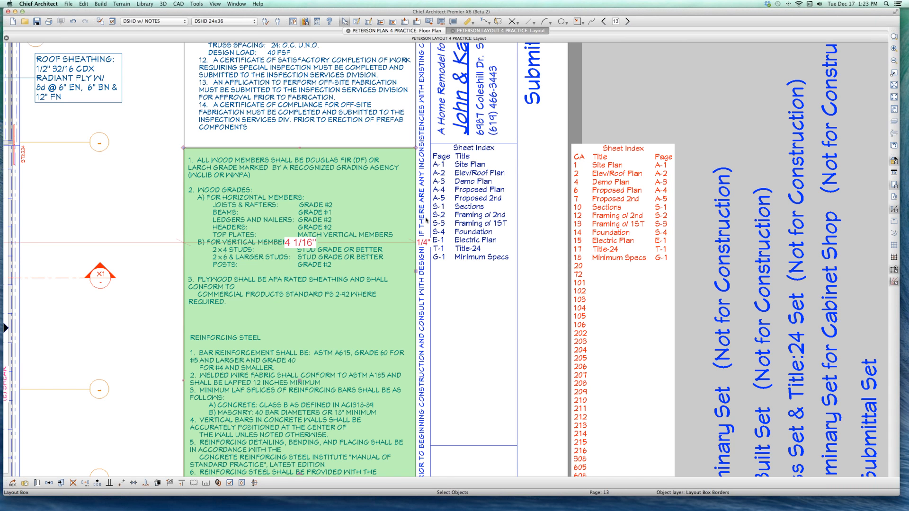
{"action": "left_click", "coordinate": [478, 253]}
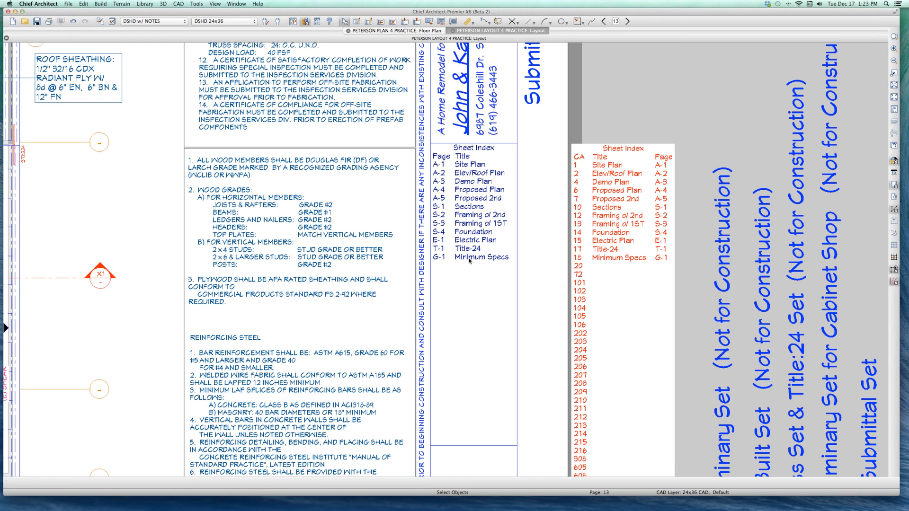
{"action": "scroll", "coordinate": [469, 252], "scroll_direction": "down", "scroll_amount": 2}
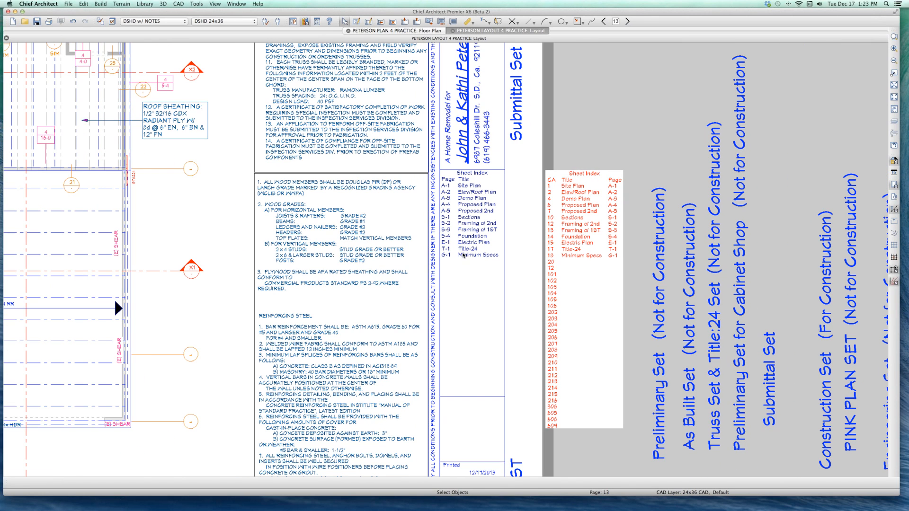
{"action": "scroll", "coordinate": [459, 203], "scroll_direction": "down", "scroll_amount": 2}
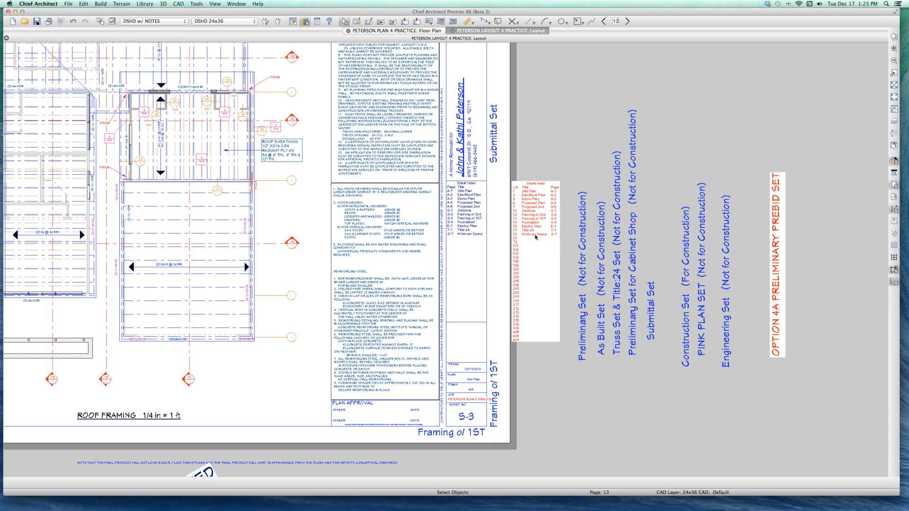
{"action": "scroll", "coordinate": [486, 222], "scroll_direction": "up", "scroll_amount": 1}
{"action": "scroll", "coordinate": [458, 244], "scroll_direction": "up", "scroll_amount": 1}
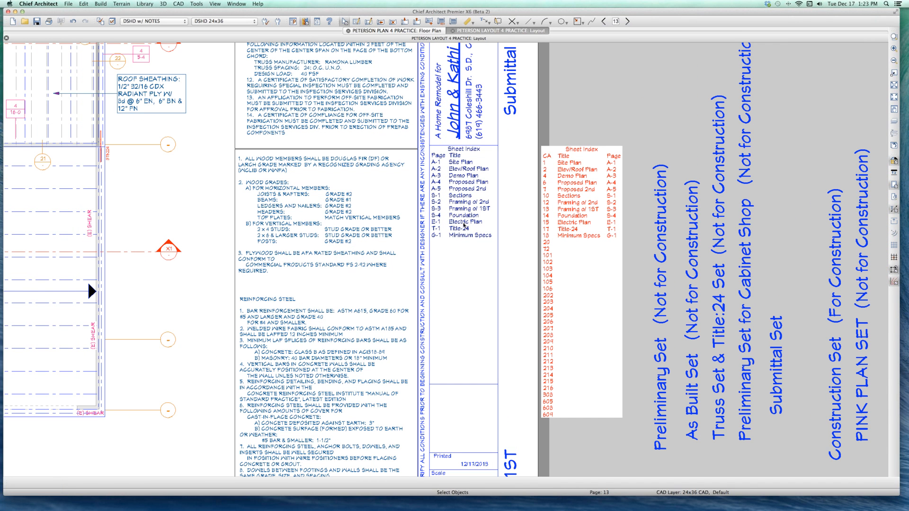
{"action": "scroll", "coordinate": [450, 251], "scroll_direction": "down", "scroll_amount": 3}
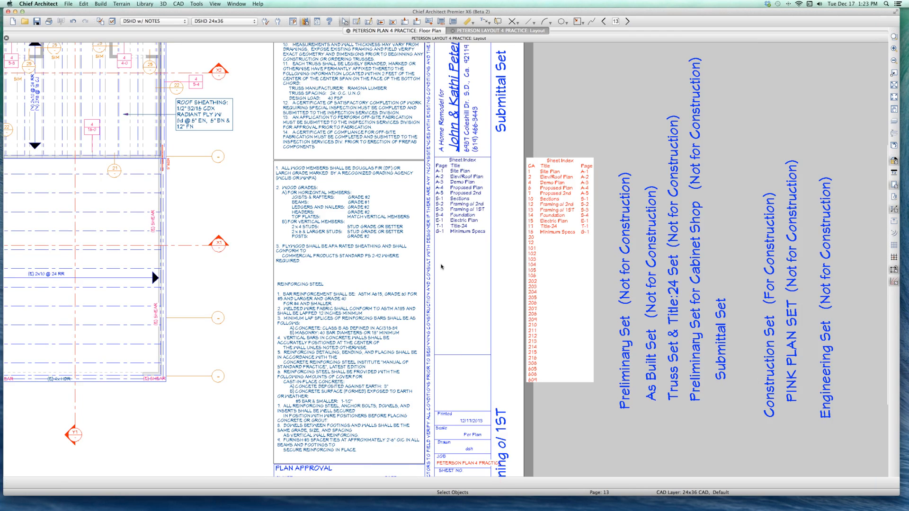
Go to the unused electrical sheet on page 16, Electric @ 2nd
{"action": "key", "text": "Page_Down"}
{"action": "key", "text": "Page_Down"}
{"action": "key", "text": "Page_Down"}
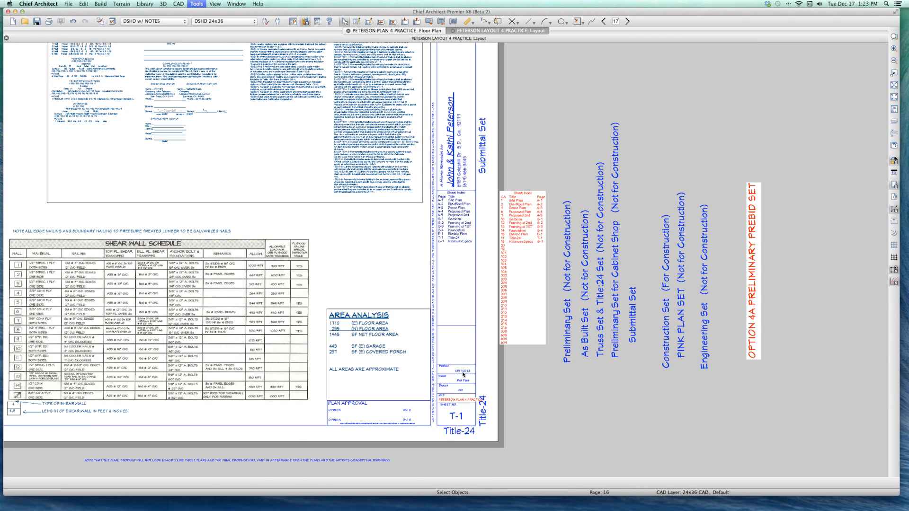
{"action": "key", "text": "Page_Down"}
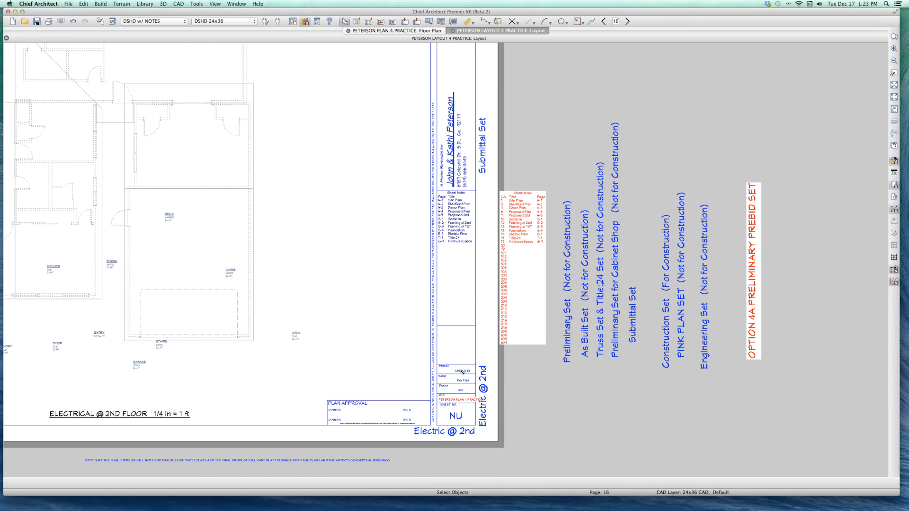
Set the label of page 16, Electric @ 2nd, to E-# in its layout page information
{"action": "key", "text": "super+i"}
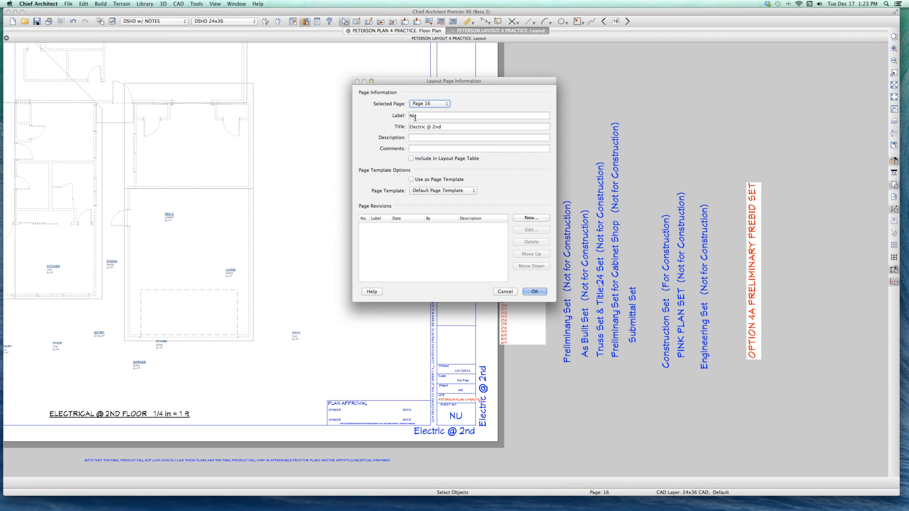
{"action": "double_click", "coordinate": [416, 116]}
{"action": "type", "text": "A-#"}
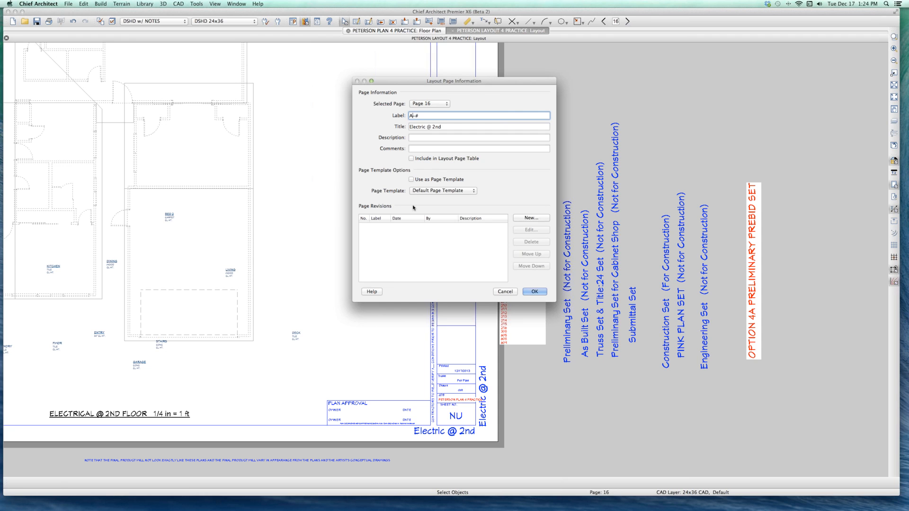
{"action": "key", "text": "Left"}
{"action": "key", "text": "Left"}
{"action": "key", "text": "BackSpace"}
{"action": "type", "text": "E"}
{"action": "key", "text": "Return"}
Check the Sheet Index for page 16, Electric @ 2nd, and include that page in the layout page table
{"action": "scroll", "coordinate": [458, 254], "scroll_direction": "down", "scroll_amount": 3}
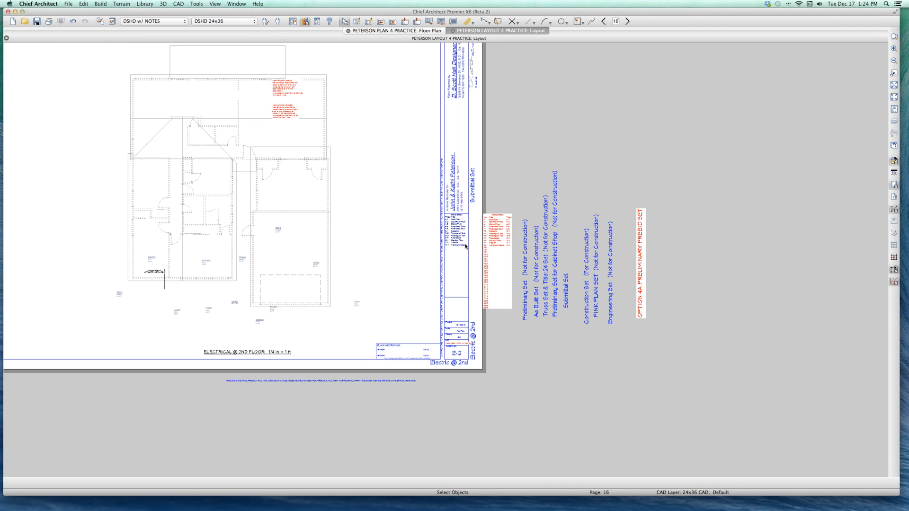
{"action": "scroll", "coordinate": [466, 246], "scroll_direction": "up", "scroll_amount": 5}
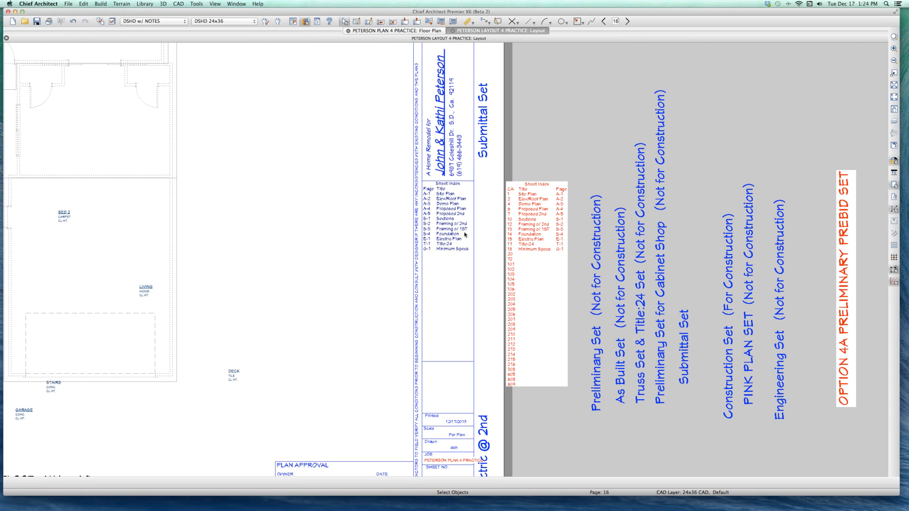
{"action": "scroll", "coordinate": [465, 234], "scroll_direction": "up", "scroll_amount": 3}
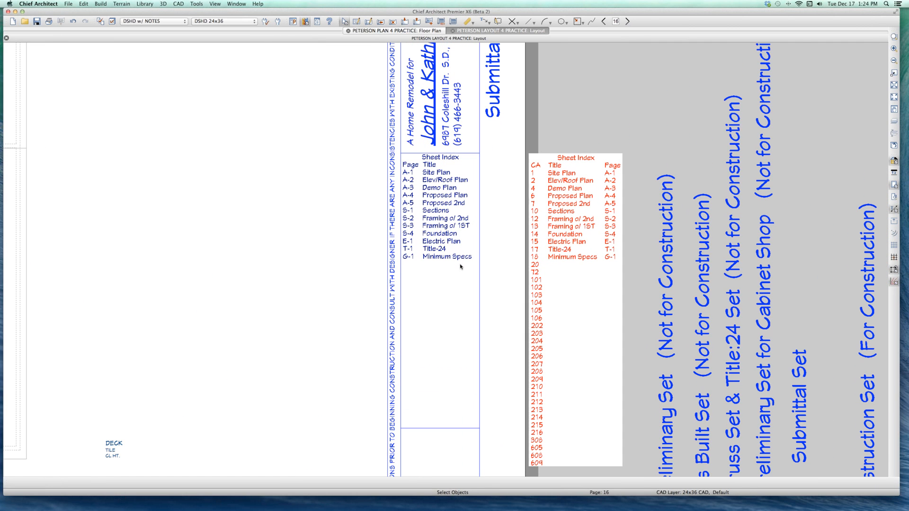
{"action": "scroll", "coordinate": [450, 280], "scroll_direction": "up", "scroll_amount": 2}
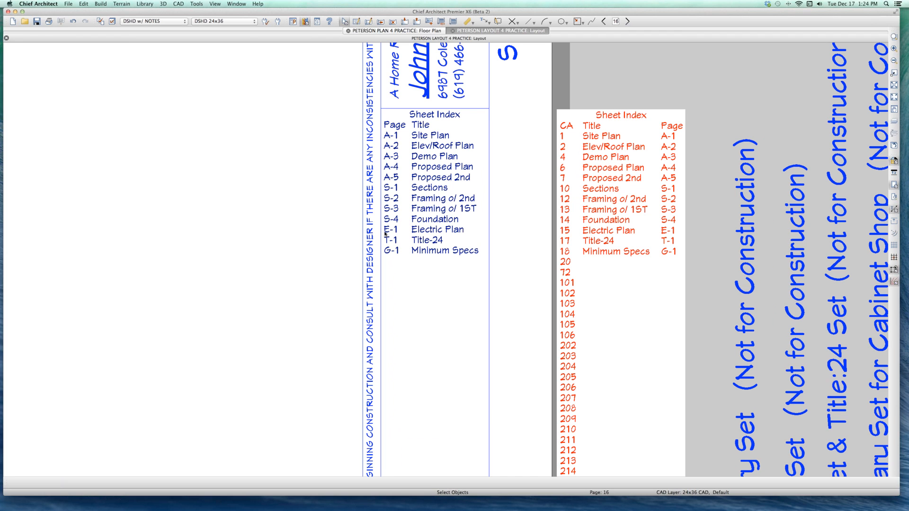
{"action": "double_click", "coordinate": [451, 233]}
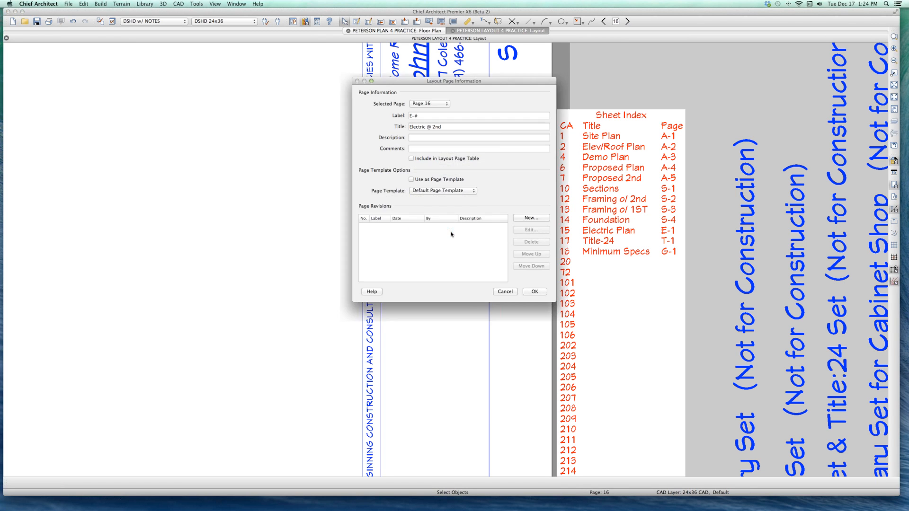
{"action": "left_click", "coordinate": [426, 160]}
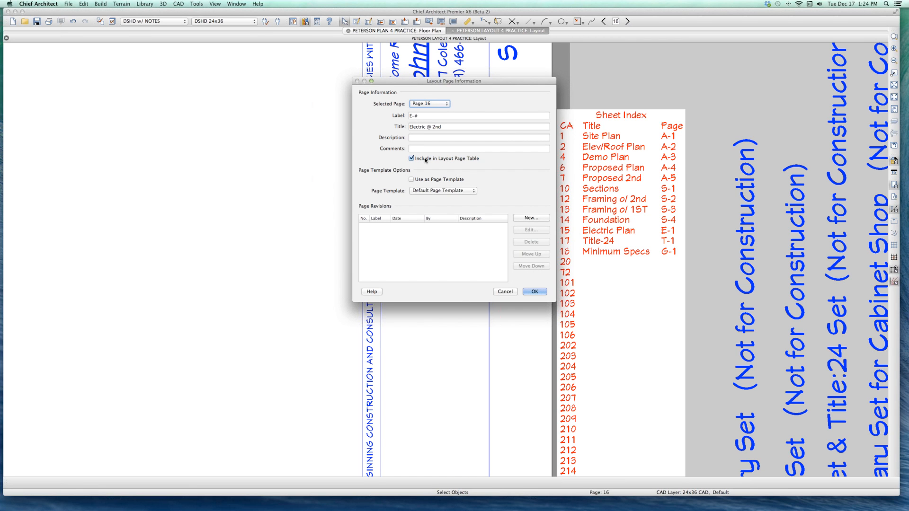
{"action": "key", "text": "Return"}
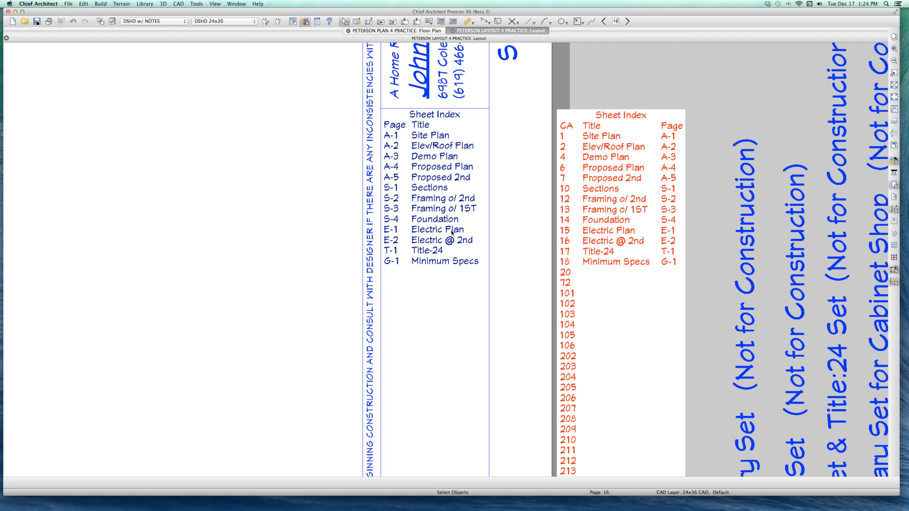
Go back to page 15, Electric Plan, and check its sheet number against the Sheet Index
{"action": "key", "text": "Page_Up"}
{"action": "scroll", "coordinate": [439, 228], "scroll_direction": "down", "scroll_amount": 5}
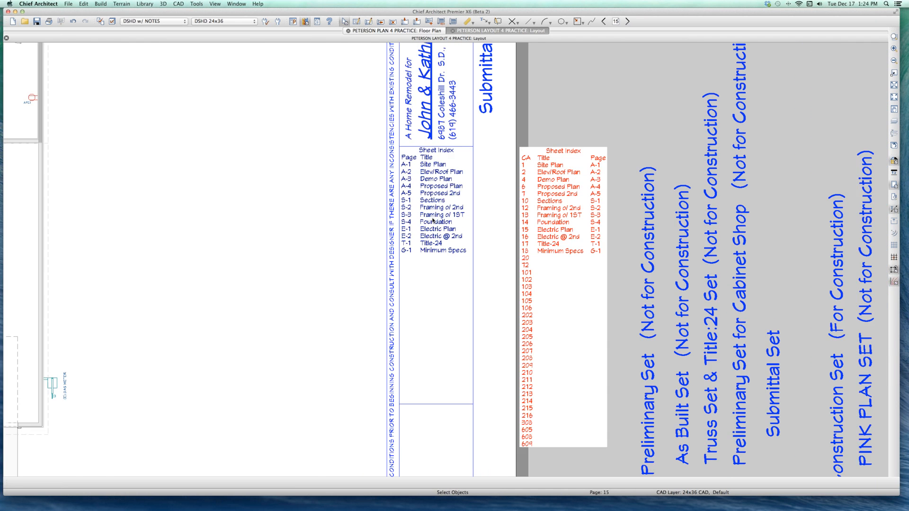
{"action": "scroll", "coordinate": [441, 265], "scroll_direction": "down", "scroll_amount": 2}
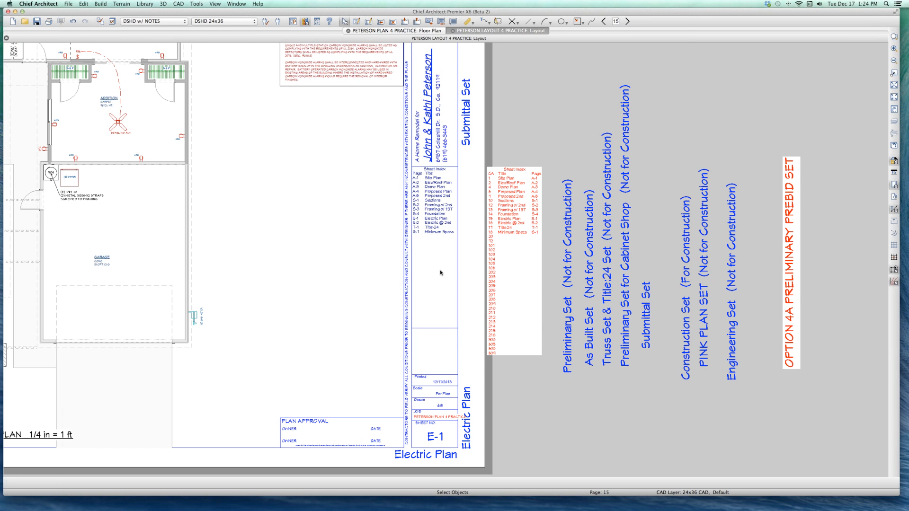
Extend the title of page 15 to Electric Plan @ 1ST in its layout page information
{"action": "double_click", "coordinate": [441, 273]}
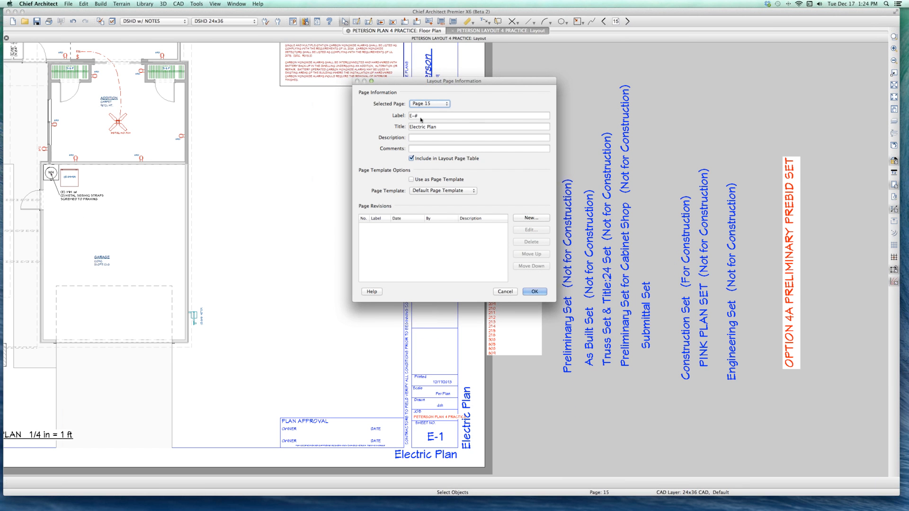
{"action": "left_click", "coordinate": [436, 128]}
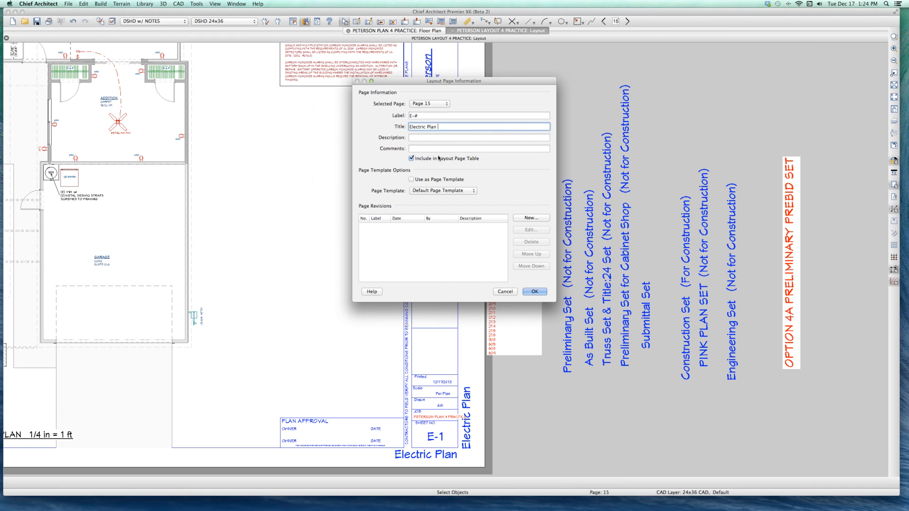
{"action": "type", "text": "@ 1SR"}
{"action": "key", "text": "BackSpace"}
{"action": "key", "text": "Return"}
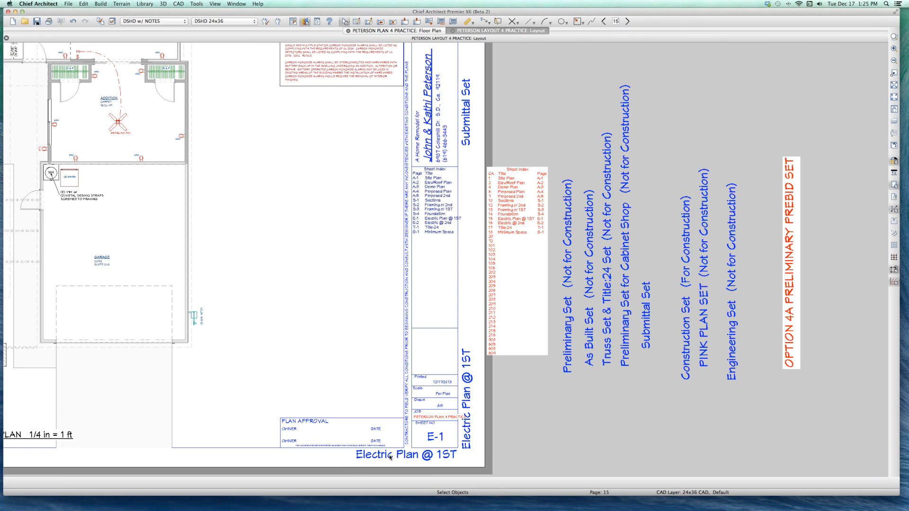
Shorten the title of page 15 to Electric @ 1ST so it fits within the Sheet Index column
{"action": "scroll", "coordinate": [437, 226], "scroll_direction": "up", "scroll_amount": 5}
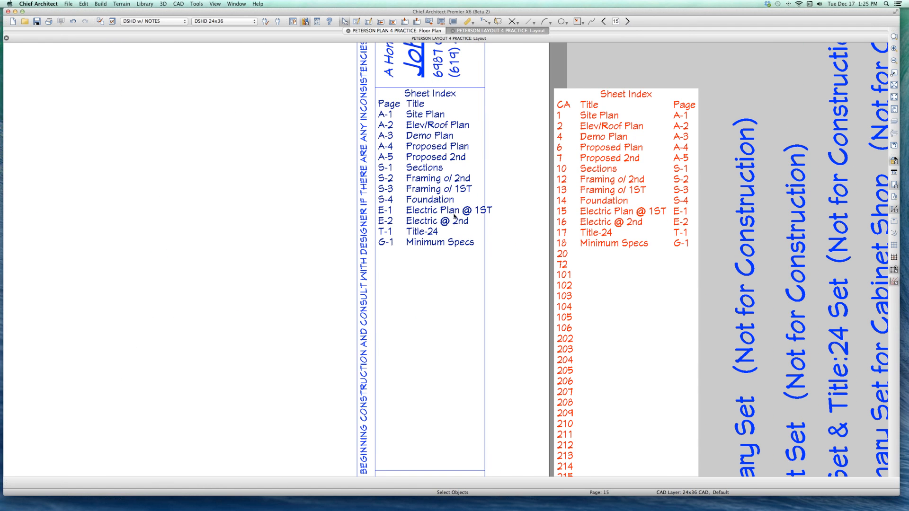
{"action": "scroll", "coordinate": [454, 211], "scroll_direction": "up", "scroll_amount": 4}
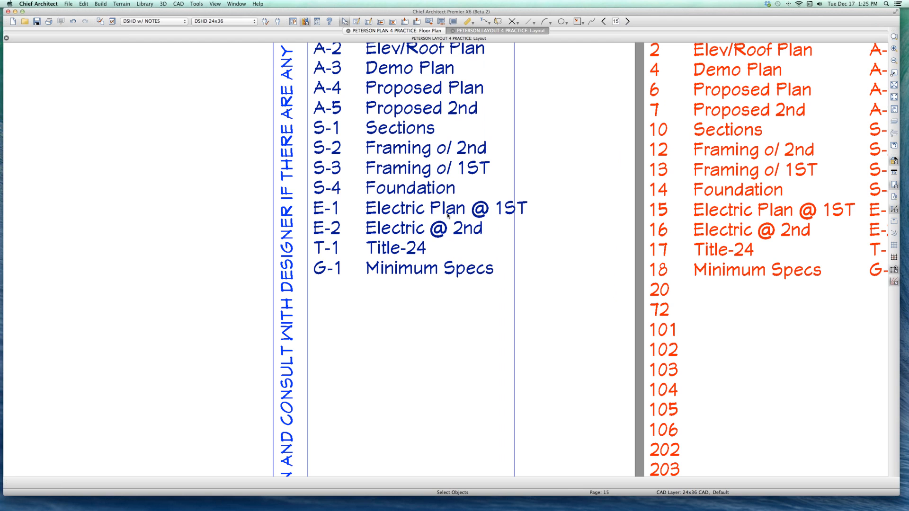
{"action": "double_click", "coordinate": [448, 215]}
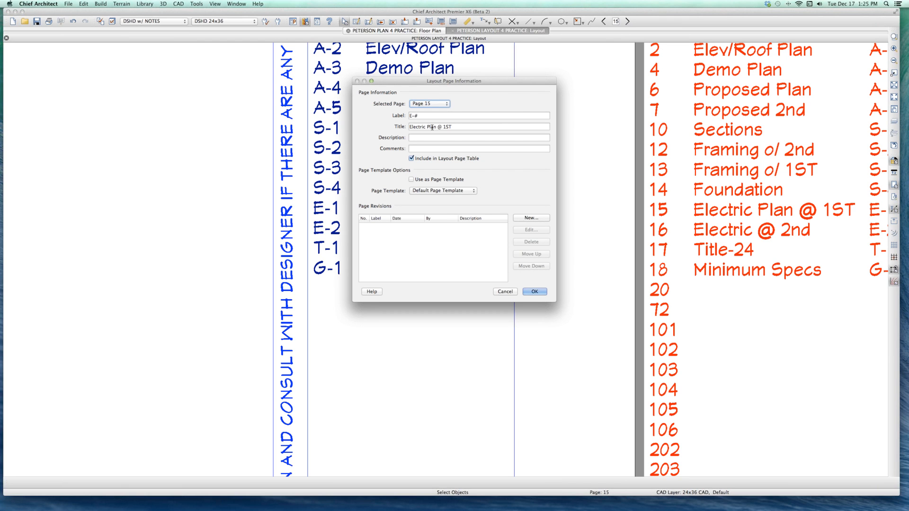
{"action": "left_click", "coordinate": [433, 127]}
{"action": "double_click", "coordinate": [433, 127]}
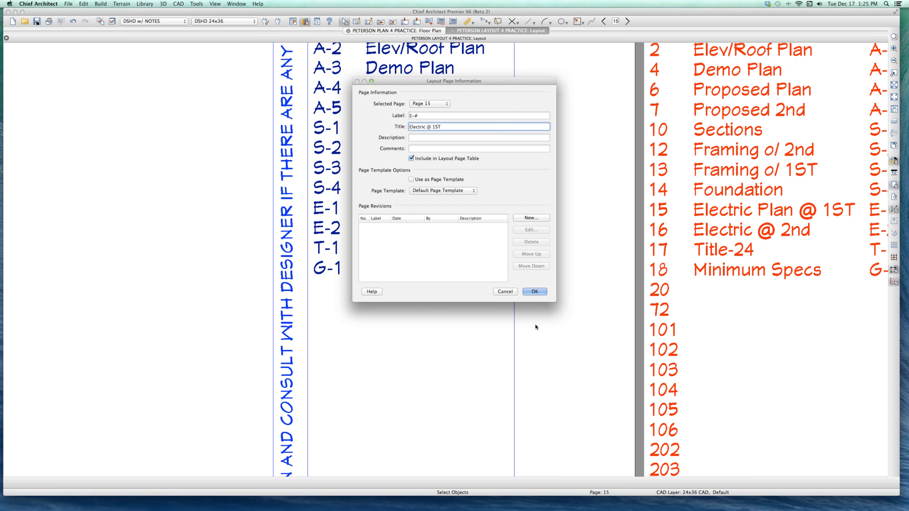
{"action": "left_click", "coordinate": [532, 291]}
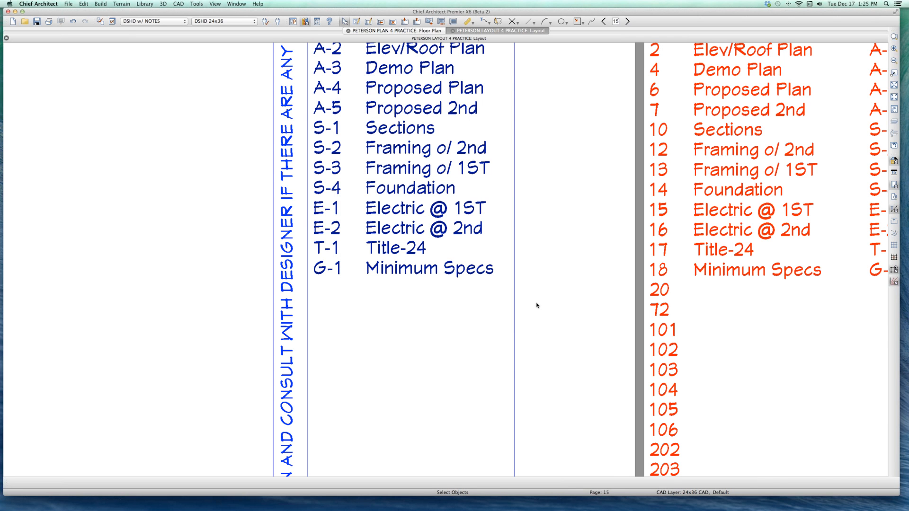
Review the updated Sheet Index, and go to page 0, the default page template
{"action": "scroll", "coordinate": [538, 303], "scroll_direction": "down", "scroll_amount": 2}
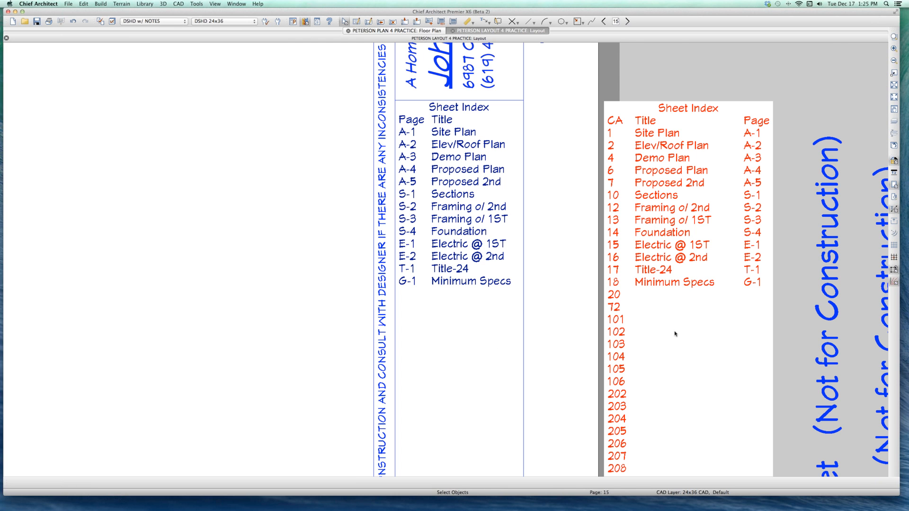
{"action": "scroll", "coordinate": [436, 283], "scroll_direction": "down", "scroll_amount": 2}
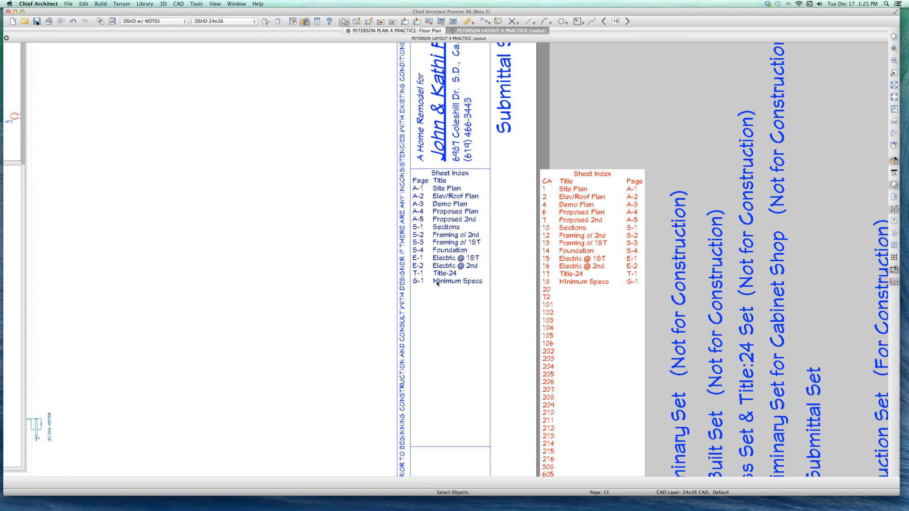
{"action": "scroll", "coordinate": [433, 273], "scroll_direction": "down", "scroll_amount": 1}
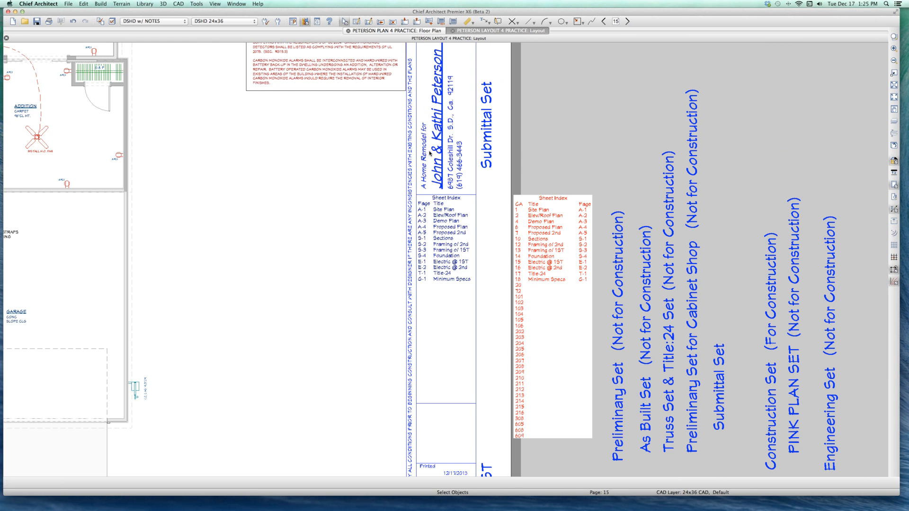
{"action": "scroll", "coordinate": [430, 153], "scroll_direction": "down", "scroll_amount": 1}
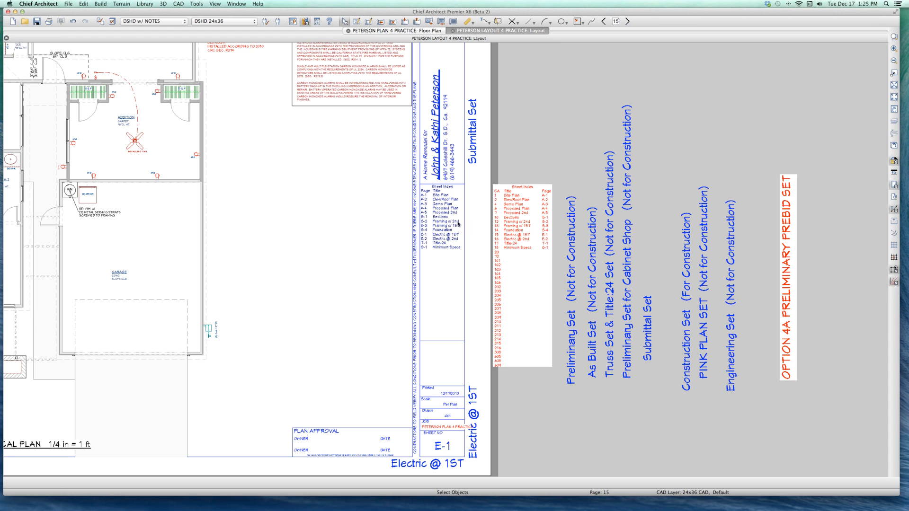
{"action": "type", "text": "p0"}
{"action": "key", "text": "Return"}
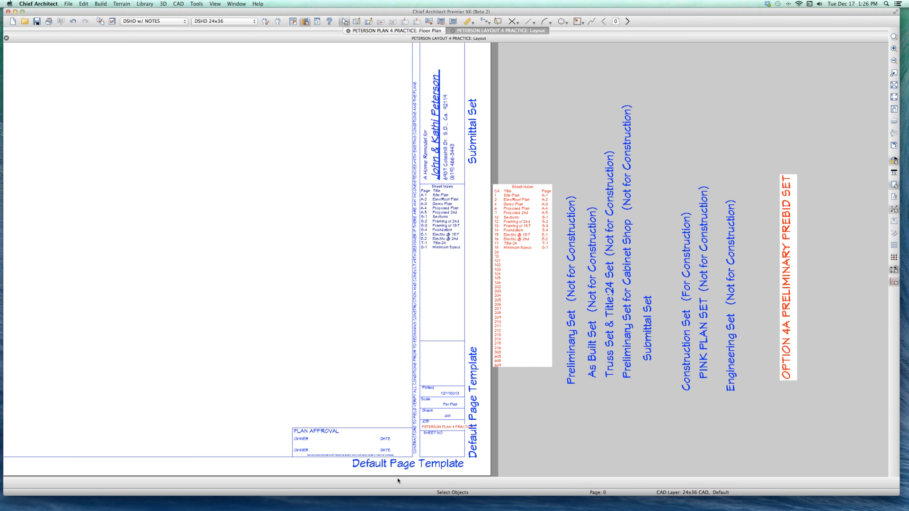
Inspect the text specification of the page title text below the title block for its layout title macro
{"action": "scroll", "coordinate": [364, 261], "scroll_direction": "down", "scroll_amount": 3}
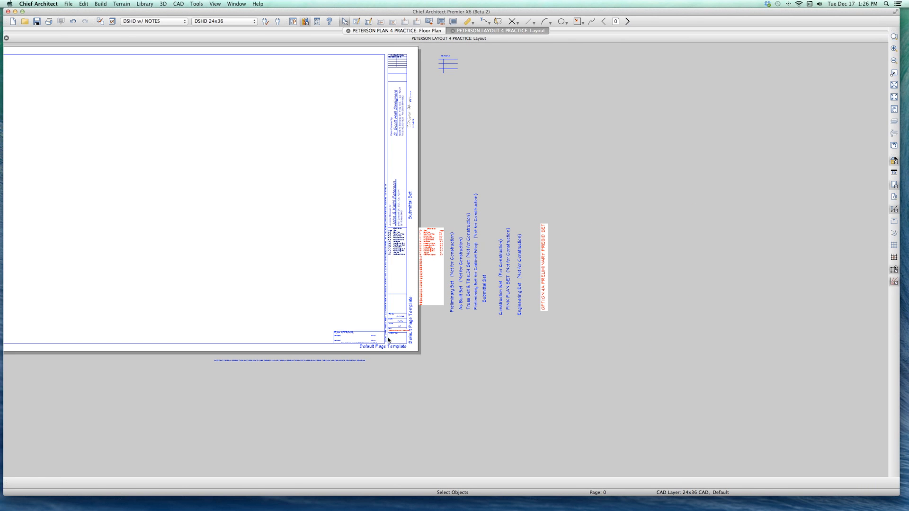
{"action": "scroll", "coordinate": [388, 339], "scroll_direction": "up", "scroll_amount": 3}
{"action": "left_click", "coordinate": [392, 339]}
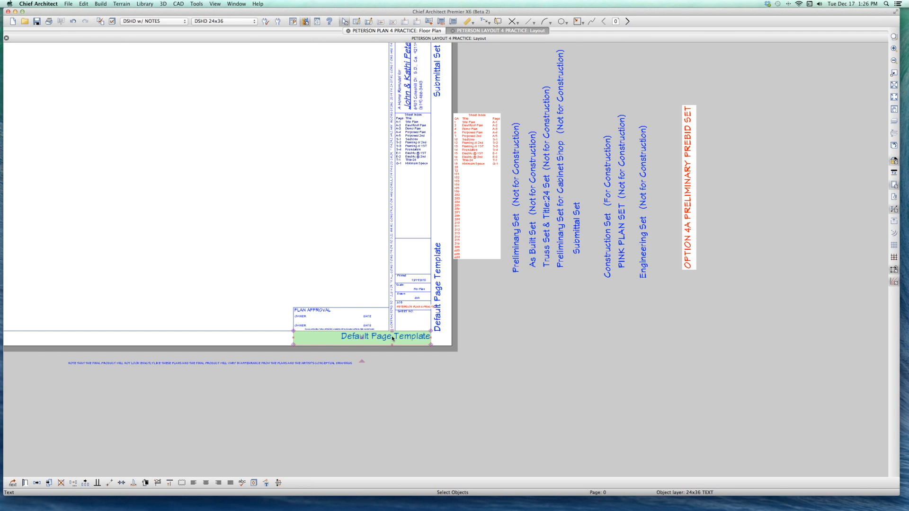
{"action": "key", "text": "super+e"}
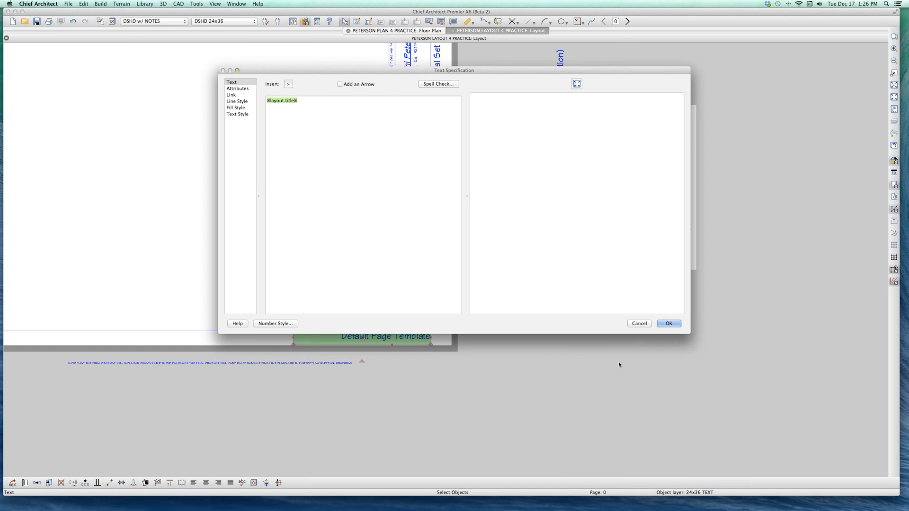
{"action": "left_click", "coordinate": [669, 324]}
Go to page 1, Site Plan, and review the title, description and comments fields in its layout page information
{"action": "key", "text": "space"}
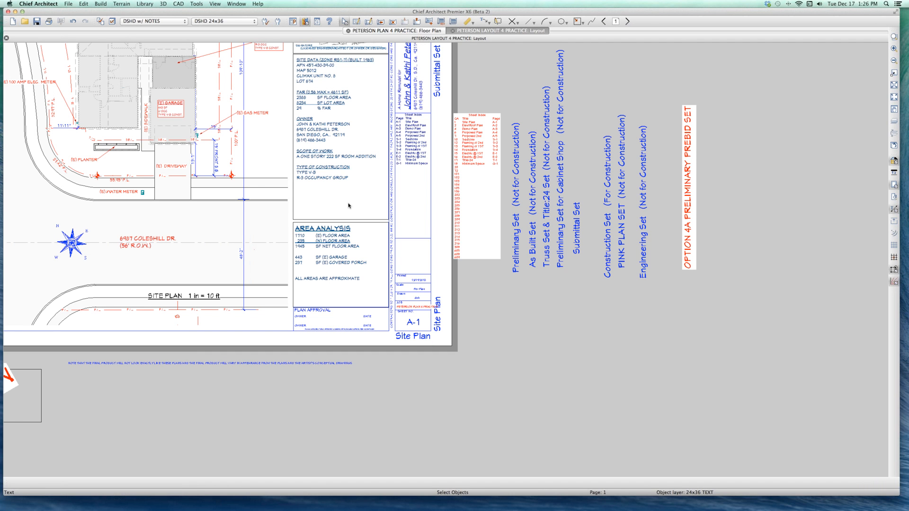
{"action": "key", "text": "i"}
{"action": "left_click_drag", "start_coordinate": [431, 127], "coordinate": [328, 127]}
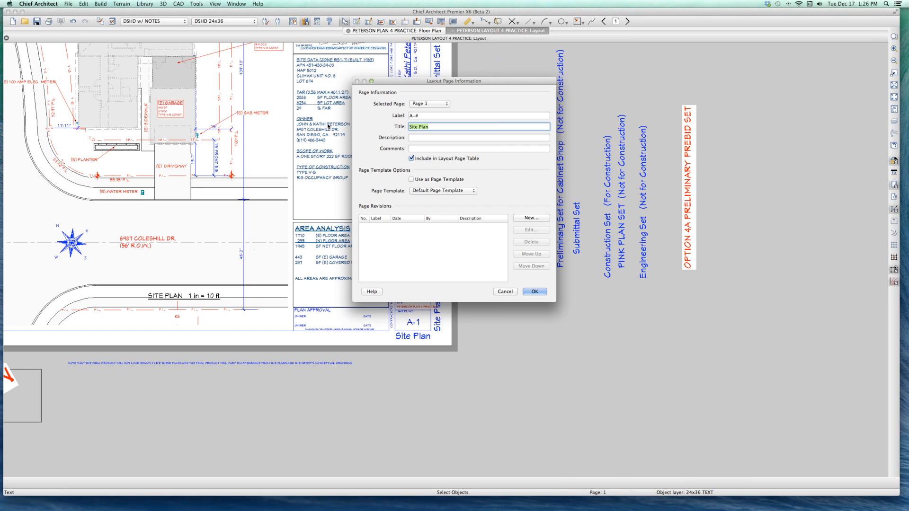
{"action": "left_click", "coordinate": [427, 138]}
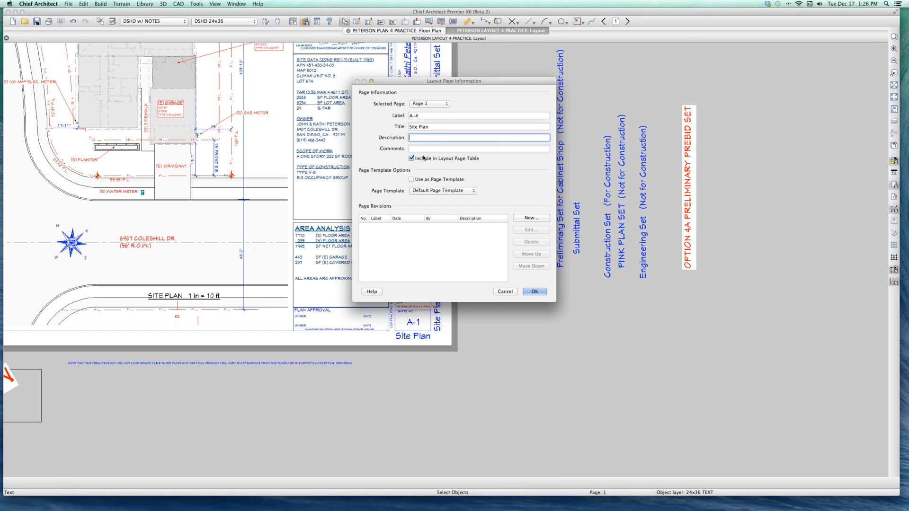
{"action": "left_click", "coordinate": [424, 150]}
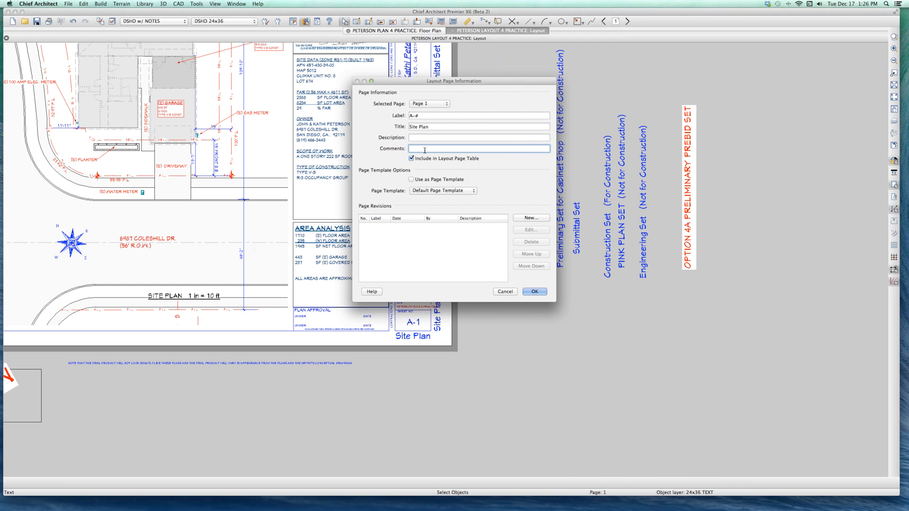
{"action": "left_click", "coordinate": [435, 127]}
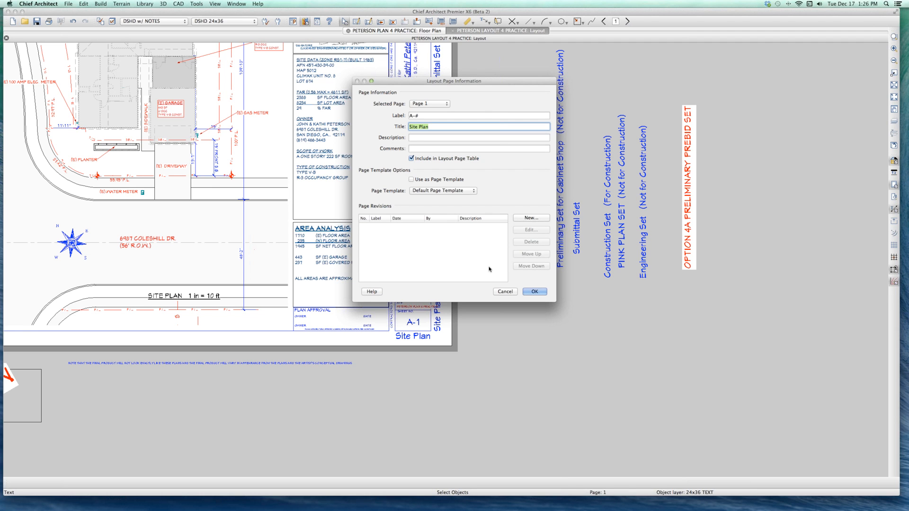
{"action": "left_click", "coordinate": [534, 292]}
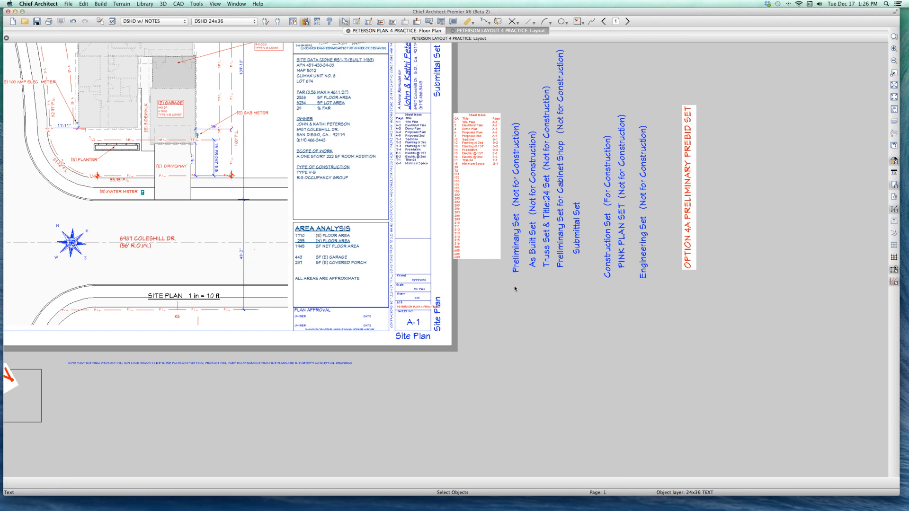
Look over the Sheet Index tables beside the Site Plan sheet and return to page 0
{"action": "scroll", "coordinate": [450, 260], "scroll_direction": "down", "scroll_amount": 2}
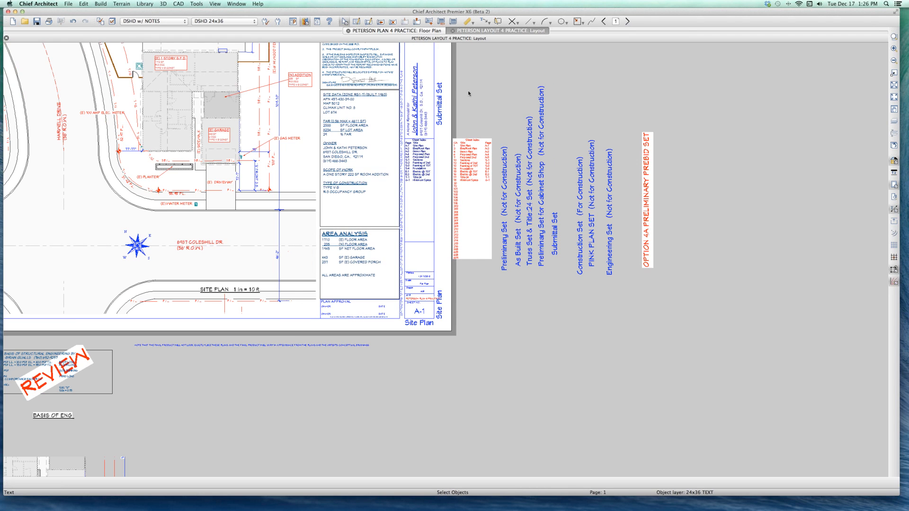
{"action": "scroll", "coordinate": [469, 96], "scroll_direction": "up", "scroll_amount": 2}
{"action": "scroll", "coordinate": [469, 96], "scroll_direction": "up", "scroll_amount": 3}
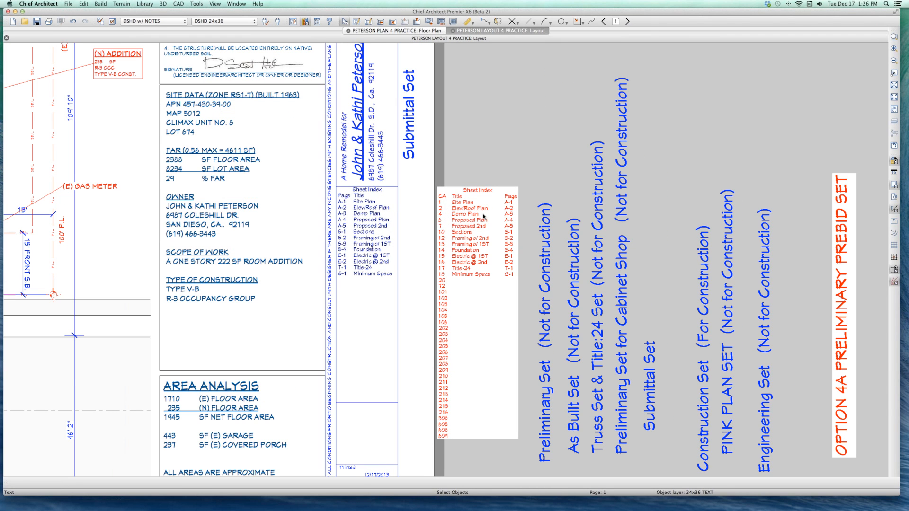
{"action": "scroll", "coordinate": [480, 214], "scroll_direction": "up", "scroll_amount": 1}
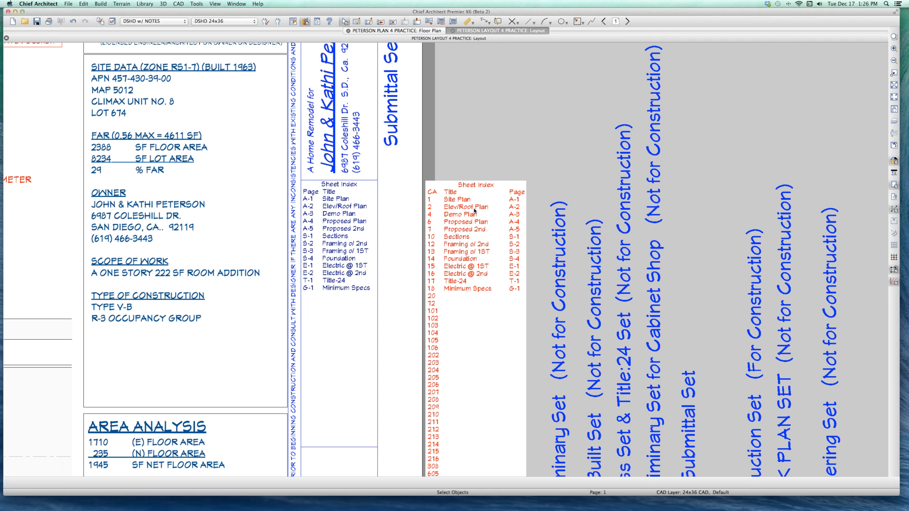
{"action": "type", "text": "0"}
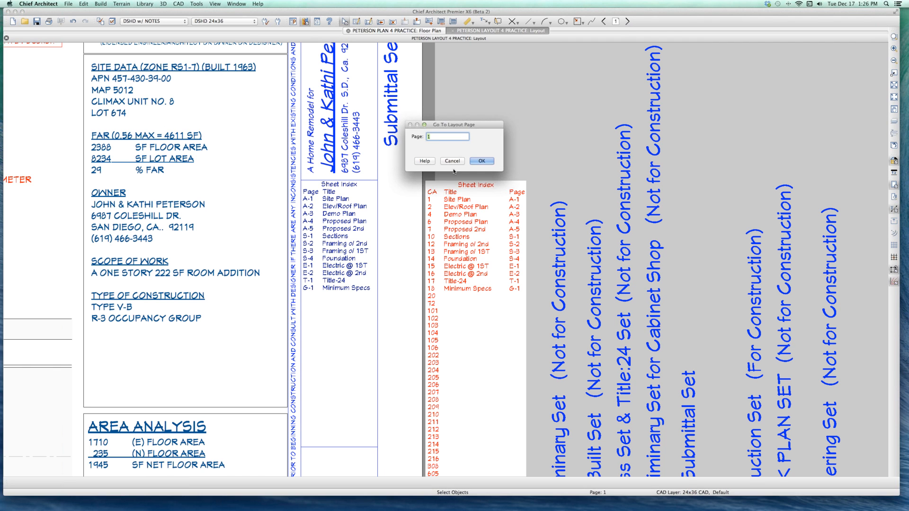
{"action": "key", "text": "Return"}
Compare the title block Sheet Index with the red one outside the sheet, examining their page numbers and labels
{"action": "left_click", "coordinate": [440, 224]}
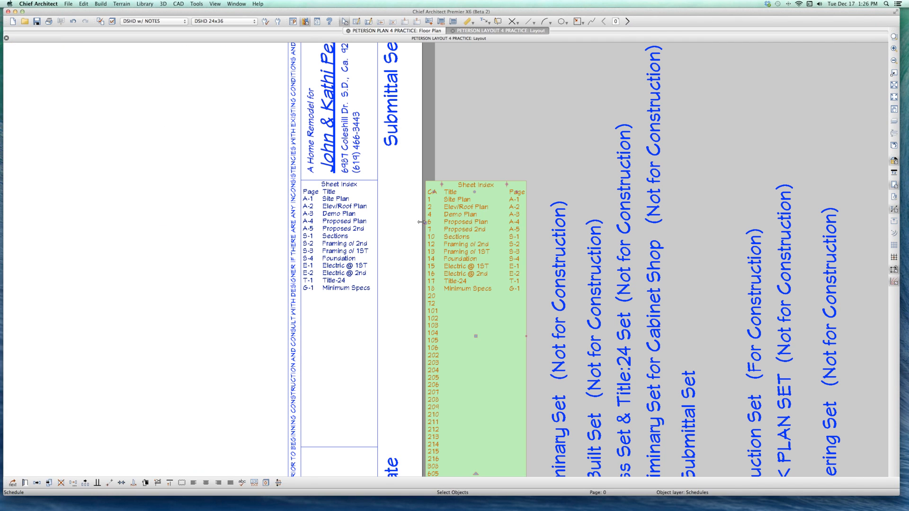
{"action": "left_click", "coordinate": [344, 222]}
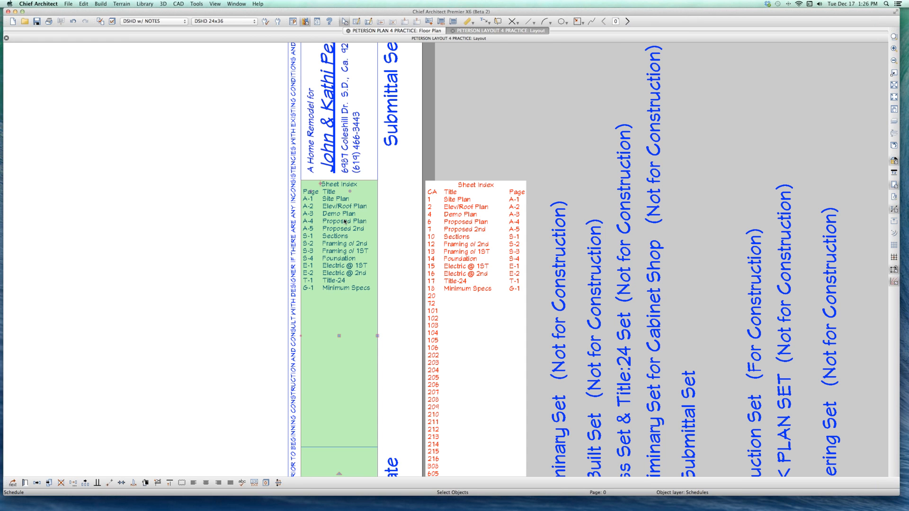
{"action": "left_click", "coordinate": [490, 196]}
{"action": "left_click", "coordinate": [350, 235]}
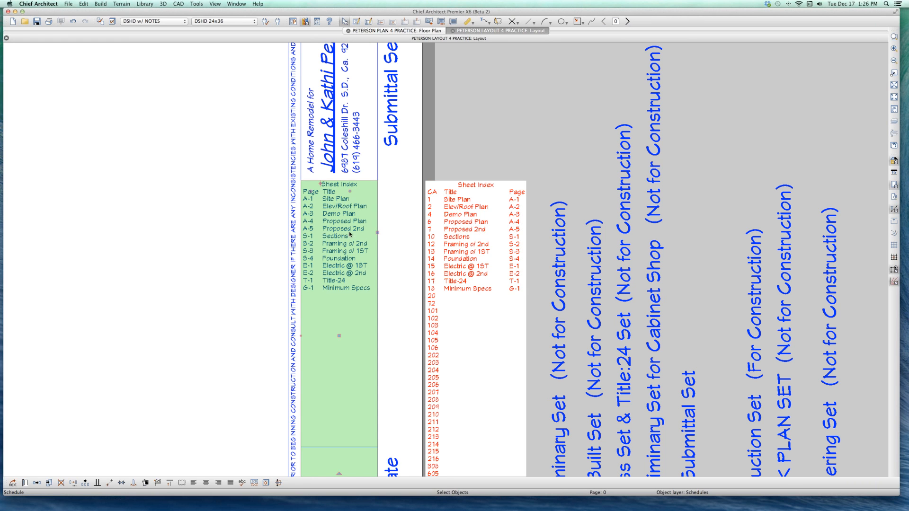
{"action": "left_click", "coordinate": [473, 220]}
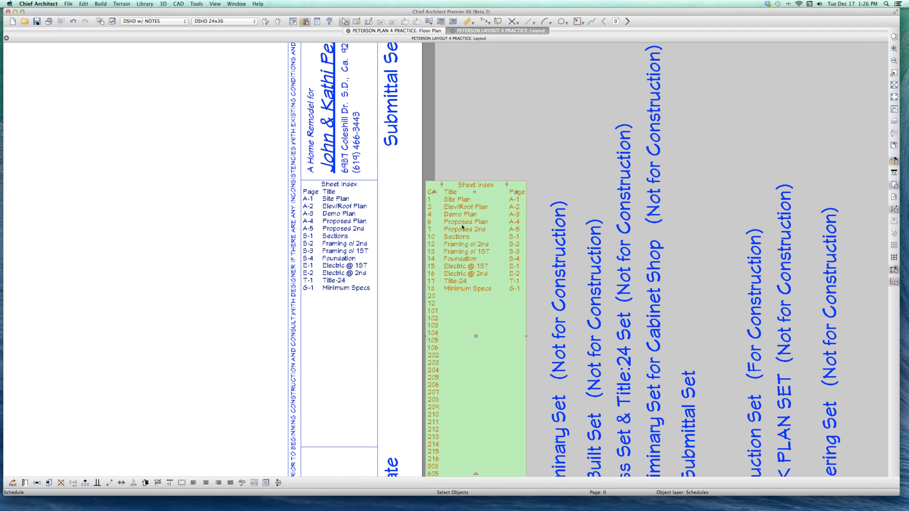
{"action": "left_click", "coordinate": [324, 213]}
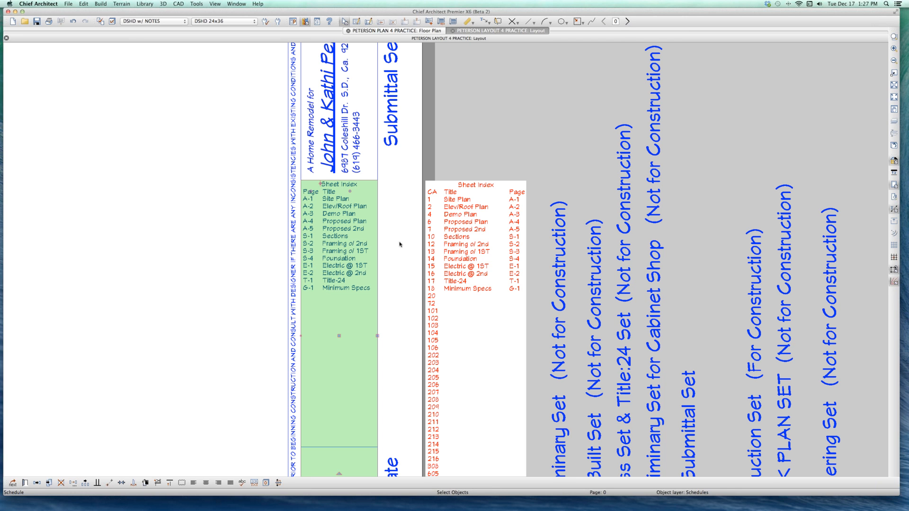
{"action": "left_click", "coordinate": [443, 229]}
{"action": "scroll", "coordinate": [455, 232], "scroll_direction": "down", "scroll_amount": 3}
{"action": "scroll", "coordinate": [453, 238], "scroll_direction": "up", "scroll_amount": 5}
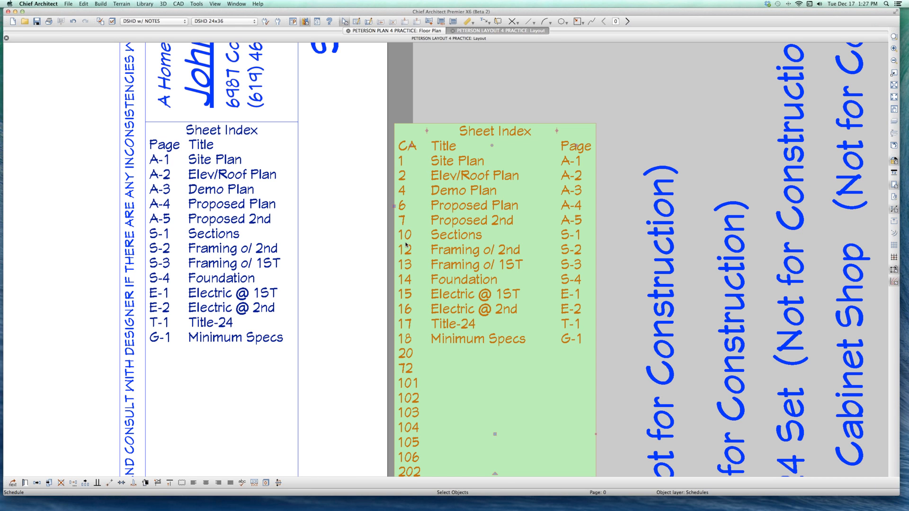
{"action": "key", "text": "Escape"}
{"action": "left_click", "coordinate": [437, 232]}
Go to page 14, Foundation, look over the whole sheet and its title block, and save the layout
{"action": "key", "text": "super+g"}
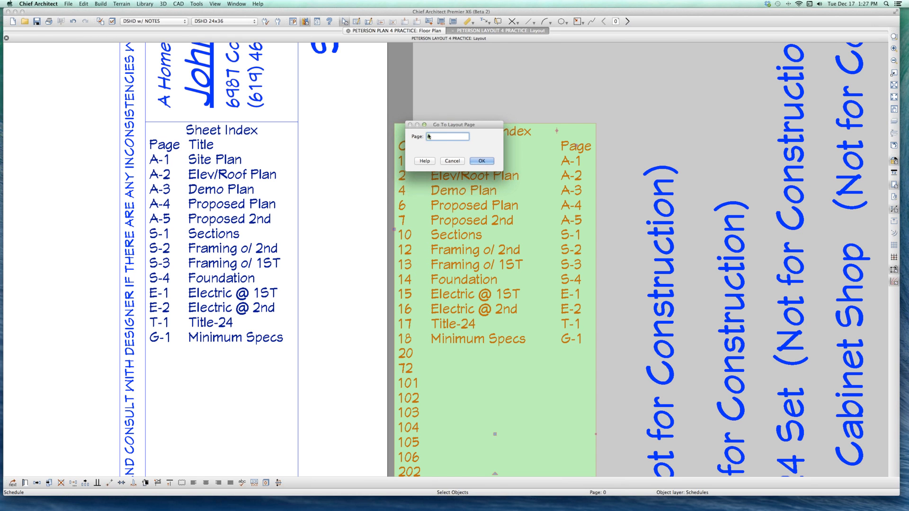
{"action": "type", "text": "14"}
{"action": "key", "text": "Return"}
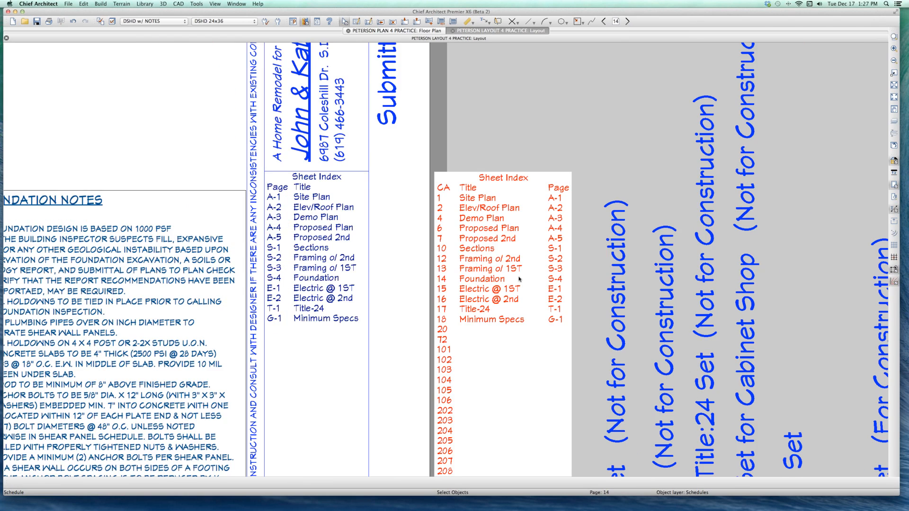
{"action": "scroll", "coordinate": [520, 279], "scroll_direction": "down", "scroll_amount": 3}
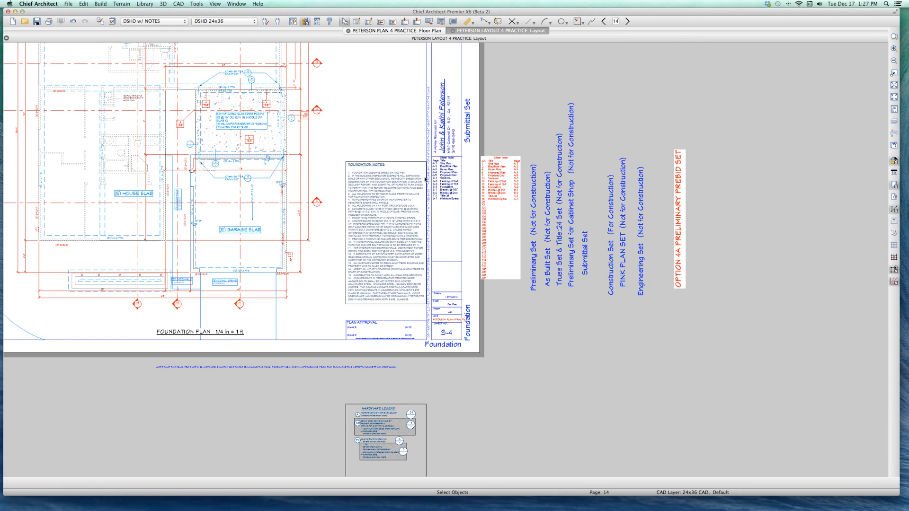
{"action": "scroll", "coordinate": [312, 253], "scroll_direction": "down", "scroll_amount": 4}
{"action": "scroll", "coordinate": [303, 165], "scroll_direction": "up", "scroll_amount": 3}
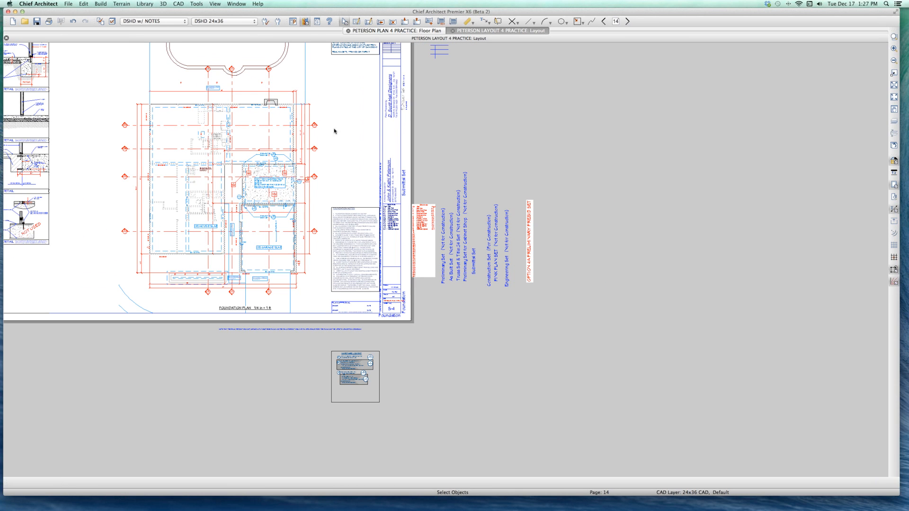
{"action": "scroll", "coordinate": [506, 142], "scroll_direction": "down", "scroll_amount": 2}
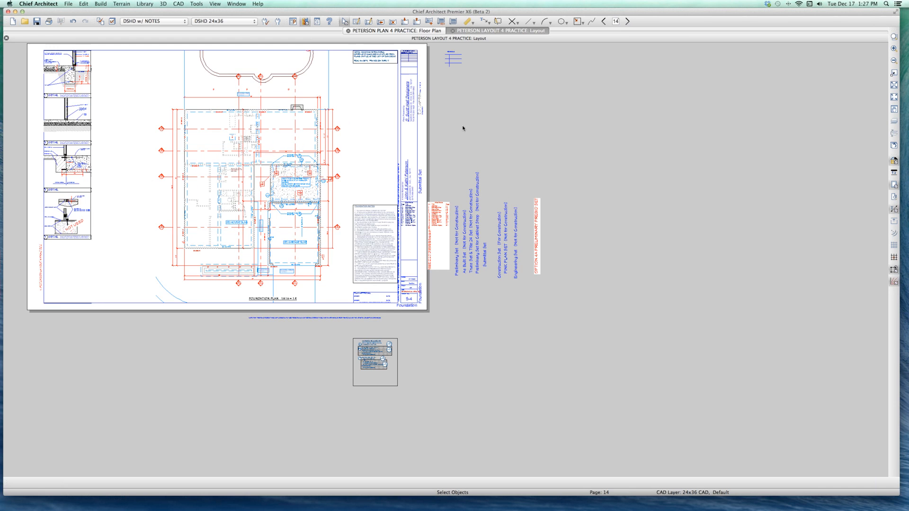
{"action": "scroll", "coordinate": [412, 61], "scroll_direction": "up", "scroll_amount": 2}
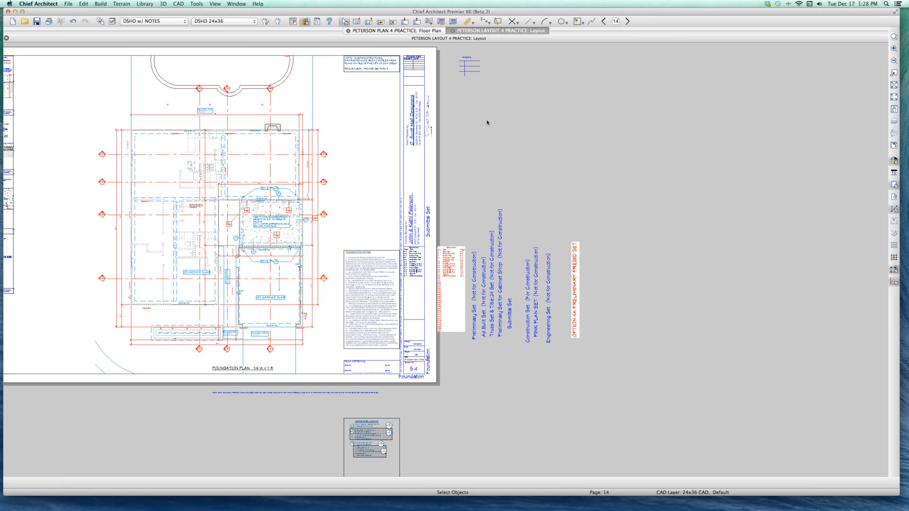
{"action": "key", "text": "super+s"}
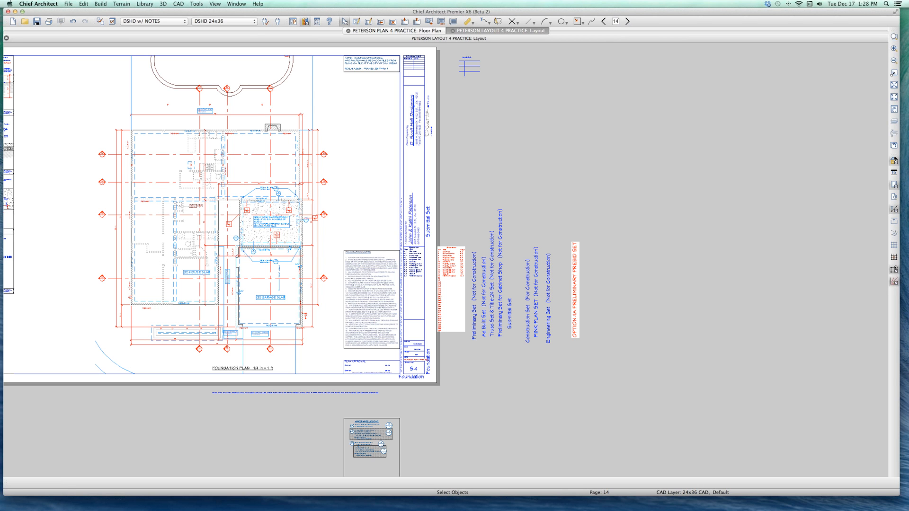